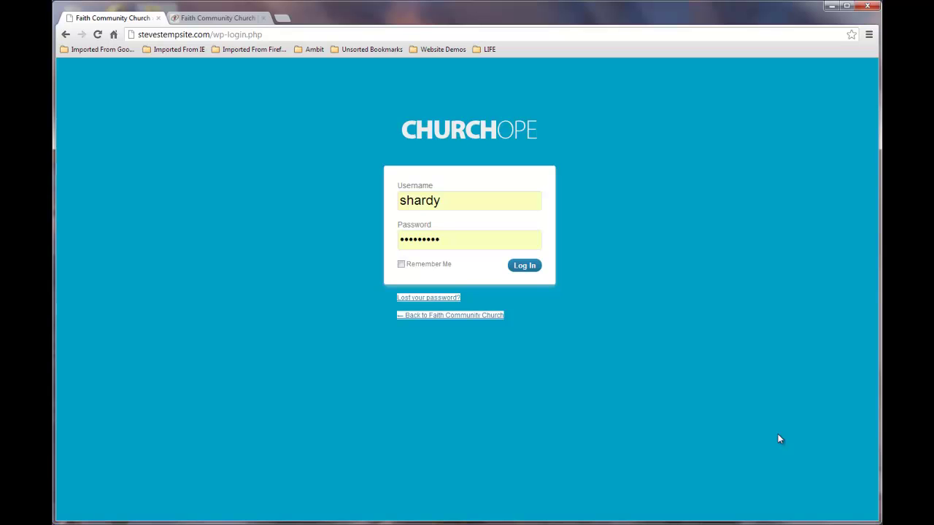
Log in to the site's admin area with the prefilled credentials and look over the Settings, Users and Plugins options.
{"action": "left_click", "coordinate": [524, 266]}
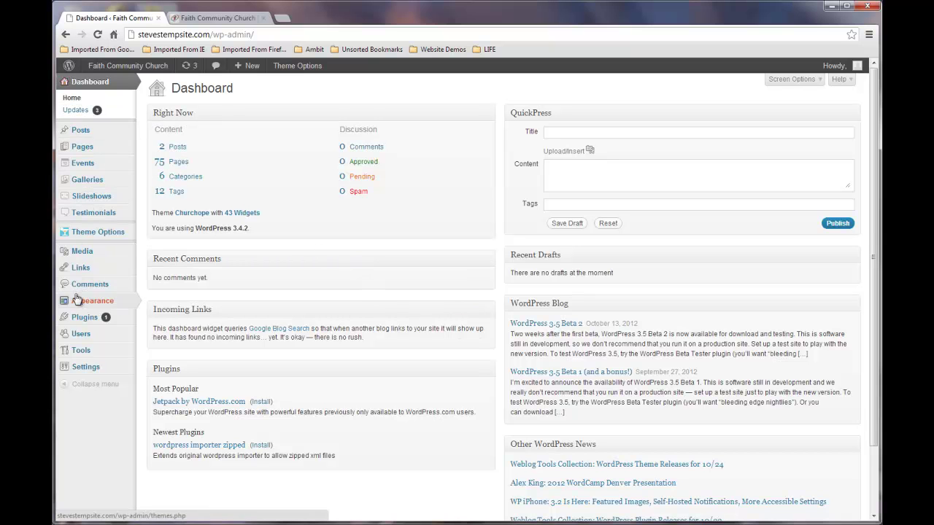
{"action": "mouse_move", "coordinate": [84, 368]}
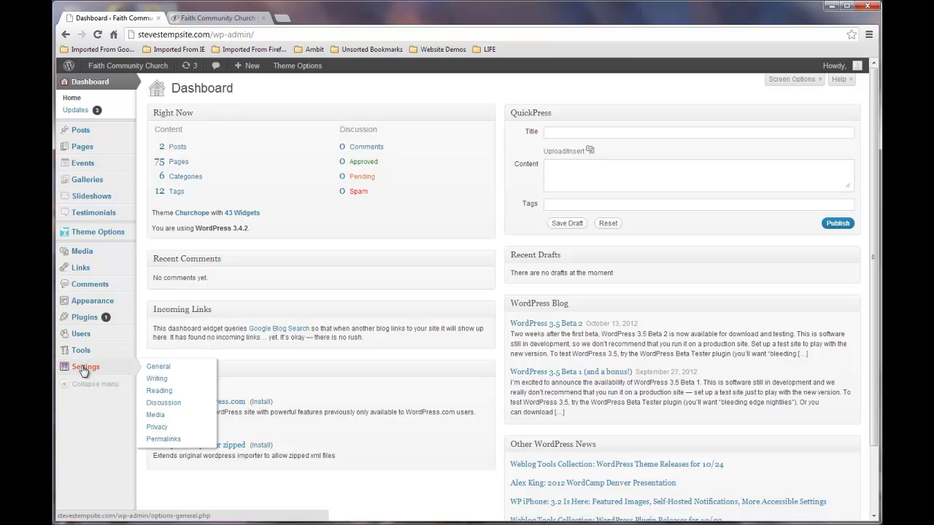
{"action": "mouse_move", "coordinate": [108, 333]}
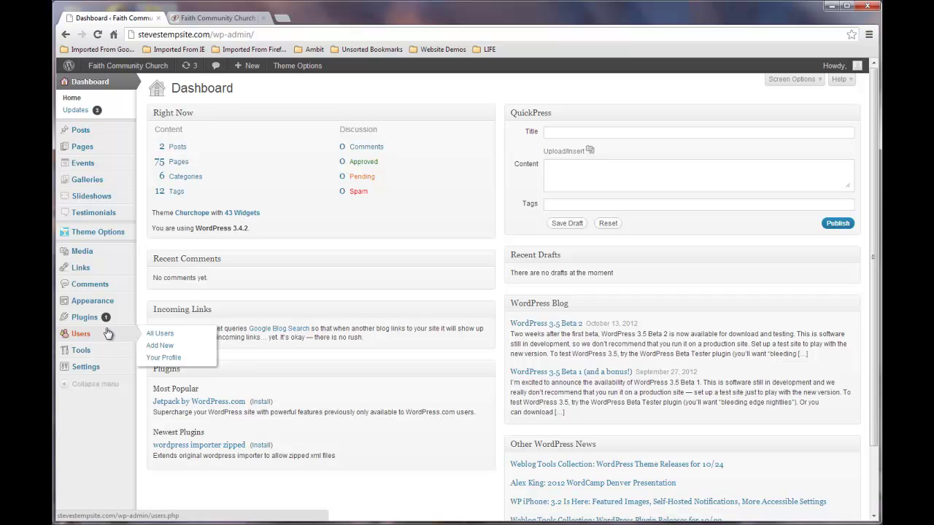
{"action": "mouse_move", "coordinate": [96, 317]}
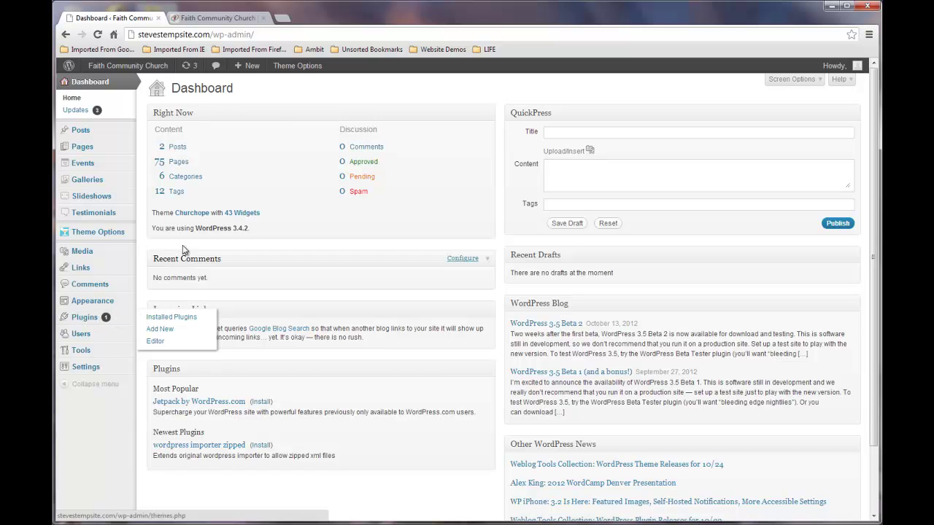
Switch to the public Faith Community Church site and examine its Events navigation and the homepage's Upcoming Events list.
{"action": "left_click", "coordinate": [221, 20]}
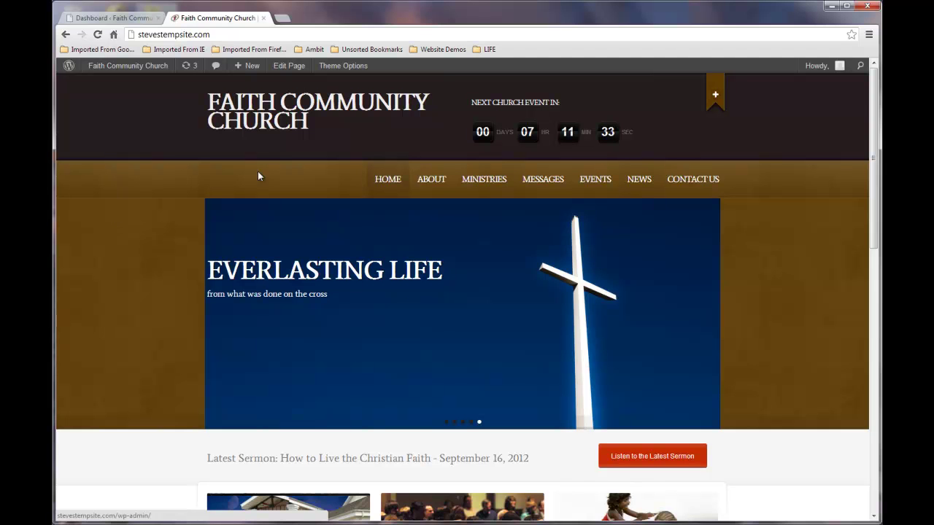
{"action": "mouse_move", "coordinate": [598, 177]}
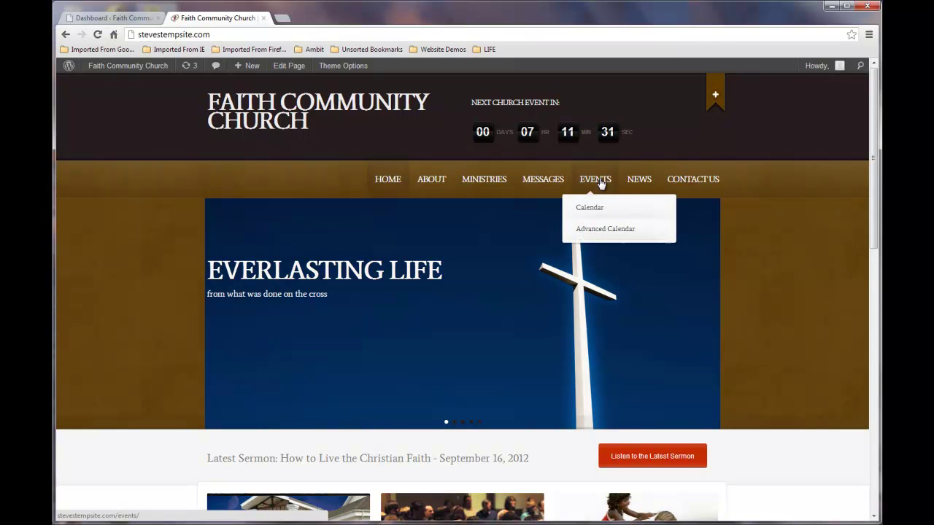
{"action": "left_click_drag", "start_coordinate": [874, 205], "coordinate": [878, 340]}
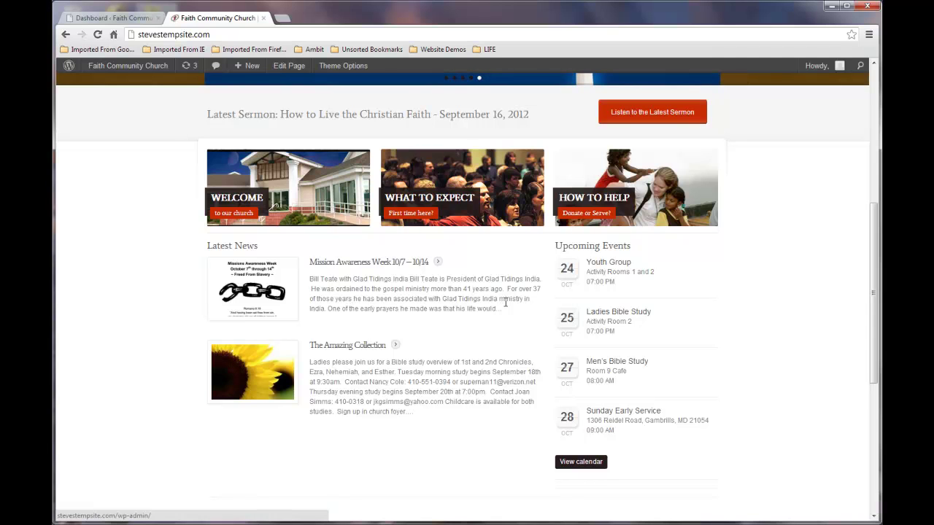
{"action": "scroll", "coordinate": [504, 302], "scroll_direction": "up", "scroll_amount": 1}
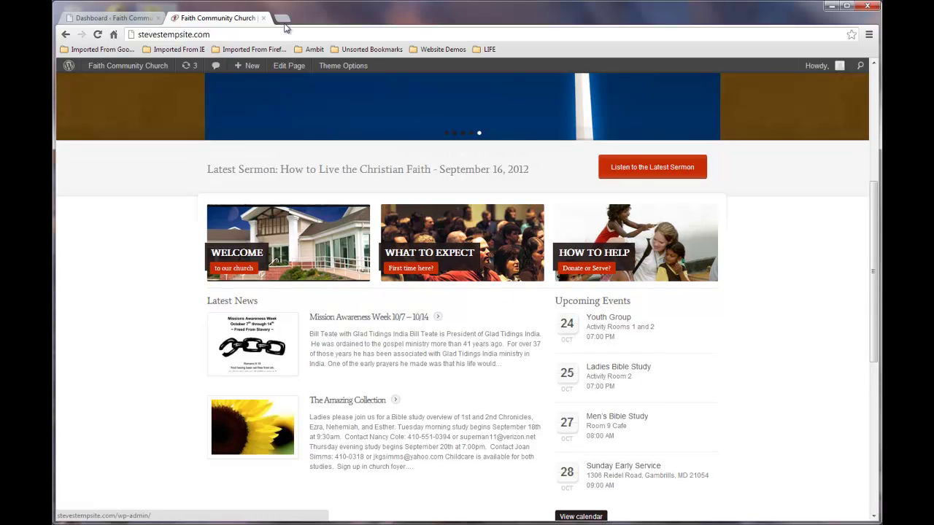
Return to the admin dashboard and start a new event titled "GSPC Monthly Meeting".
{"action": "left_click", "coordinate": [117, 19]}
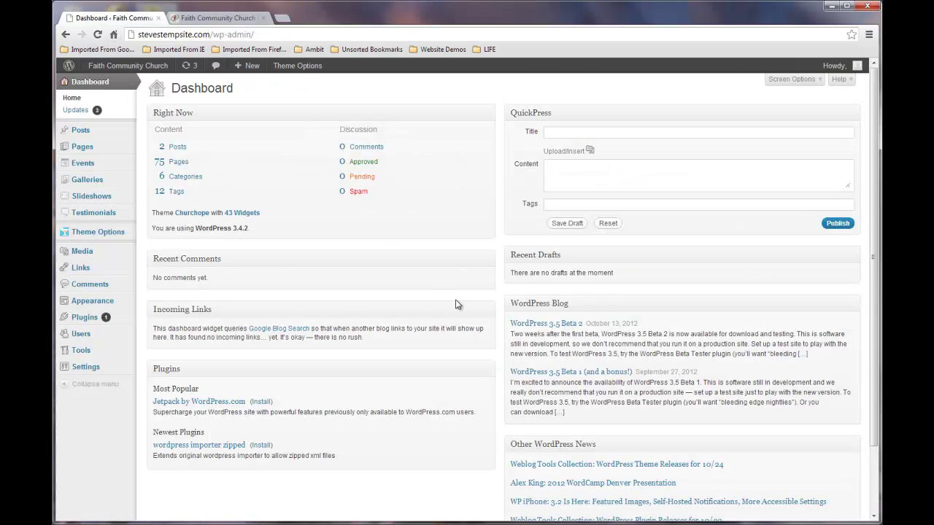
{"action": "mouse_move", "coordinate": [69, 166]}
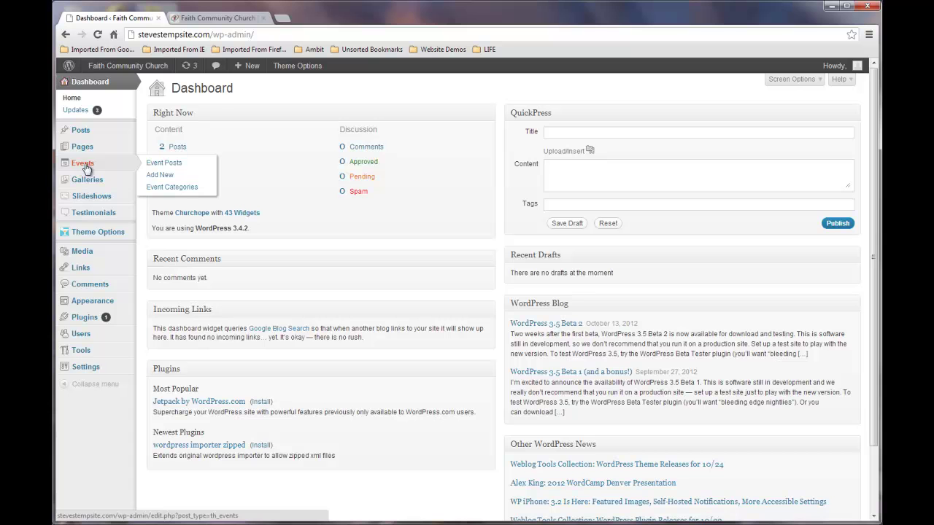
{"action": "left_click", "coordinate": [165, 177]}
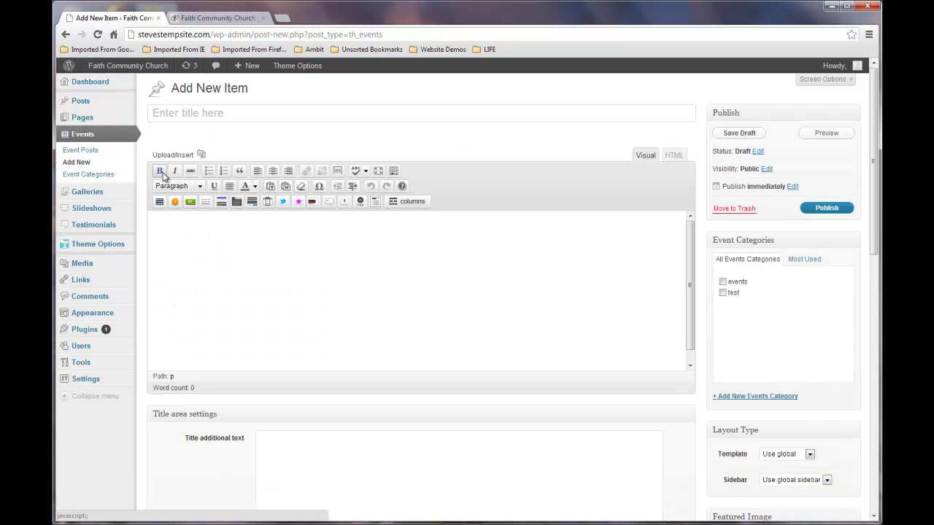
{"action": "left_click", "coordinate": [200, 113]}
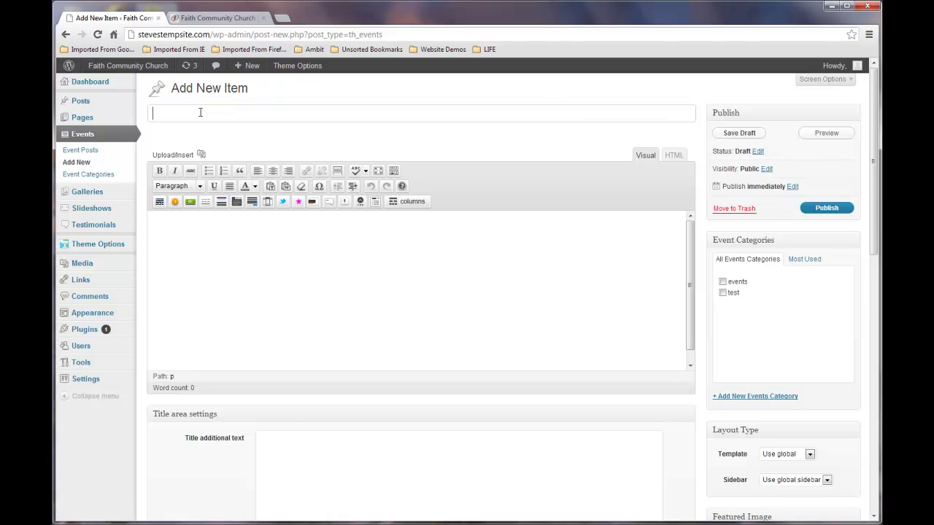
{"action": "type", "text": "GSPC Monthly Meeting"}
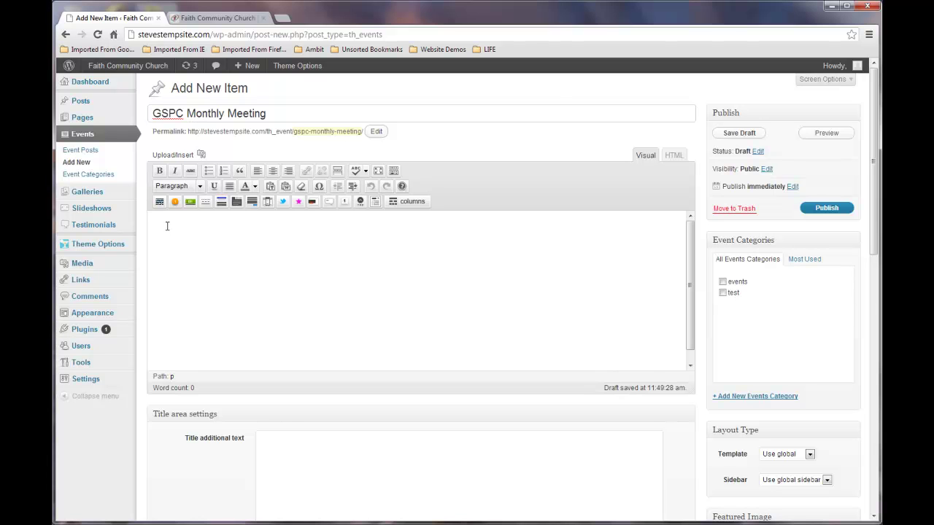
Write "Brief description of what your agenda is..." as the event's body text and format it as Heading 3.
{"action": "type", "text": "Brief description of what your agenda is..."}
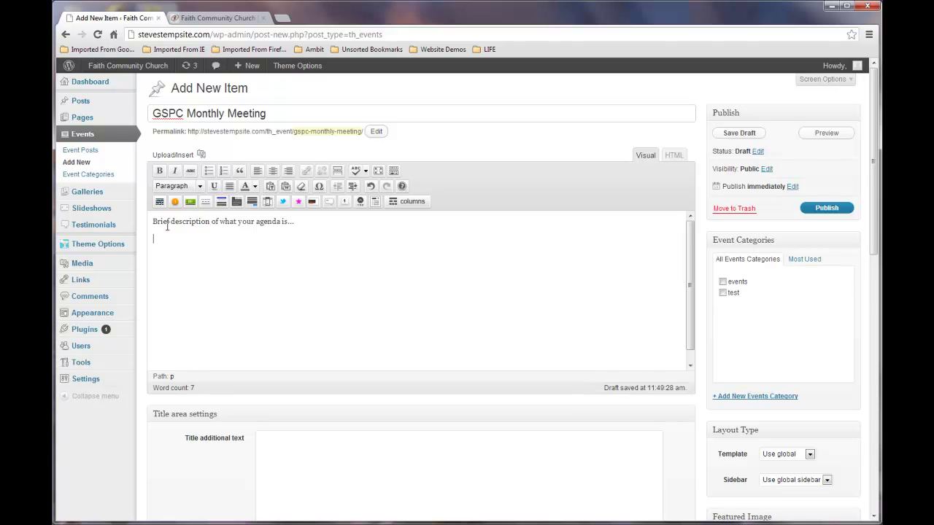
{"action": "key", "text": "Return"}
{"action": "left_click_drag", "start_coordinate": [152, 222], "coordinate": [296, 221]}
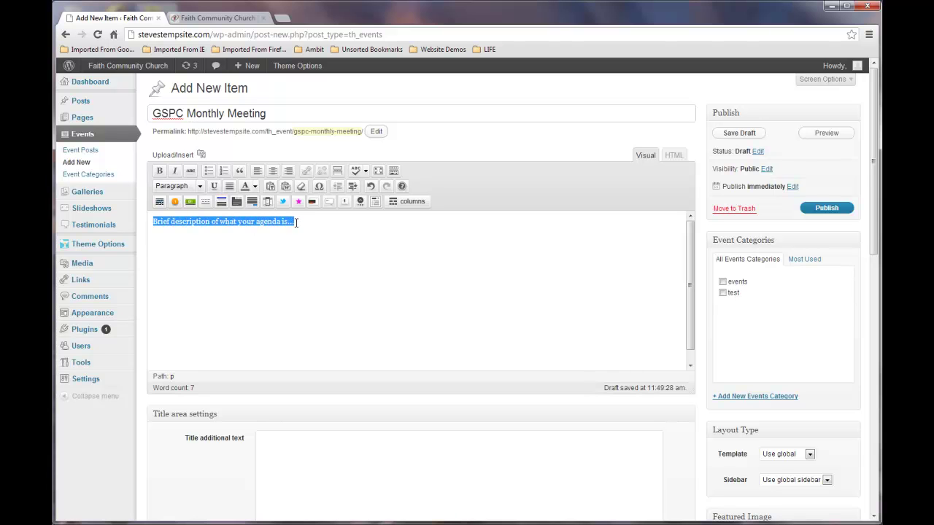
{"action": "left_click", "coordinate": [201, 187]}
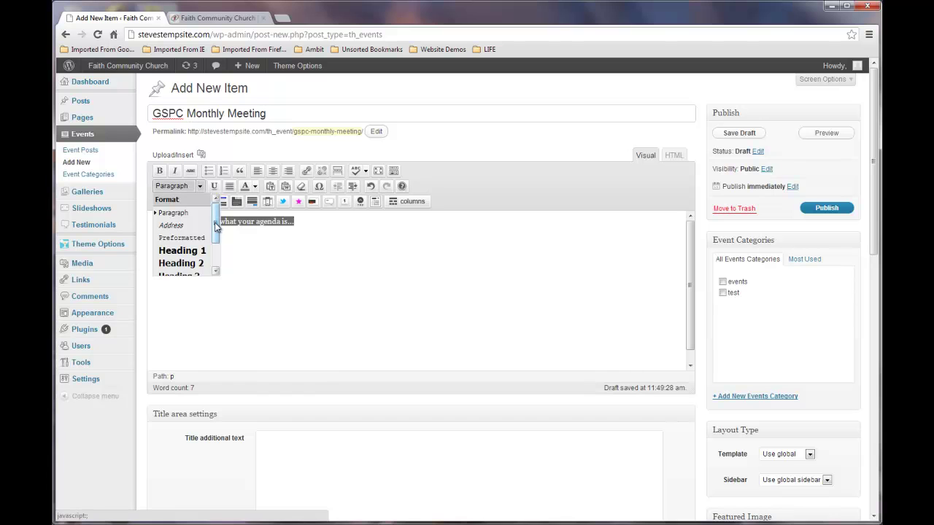
{"action": "scroll", "coordinate": [214, 234], "scroll_direction": "down", "scroll_amount": 1}
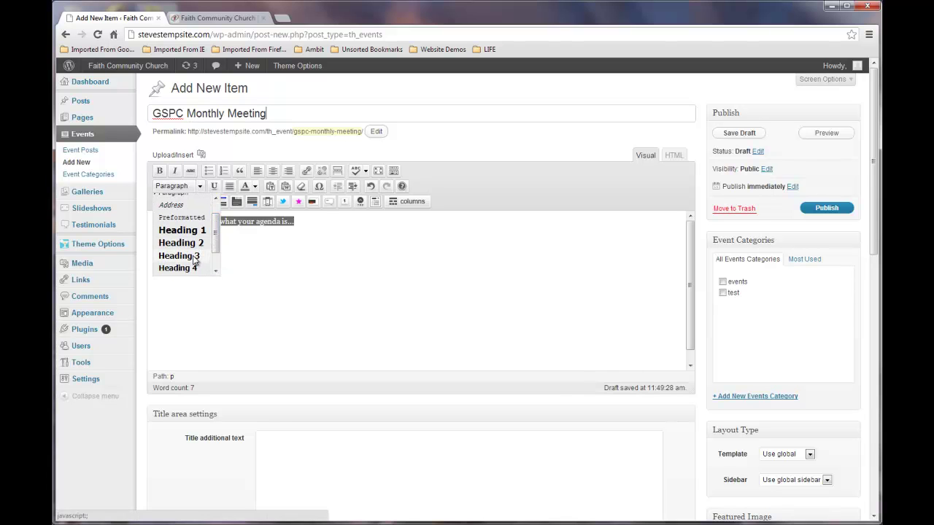
{"action": "left_click", "coordinate": [191, 256]}
{"action": "left_click", "coordinate": [349, 224]}
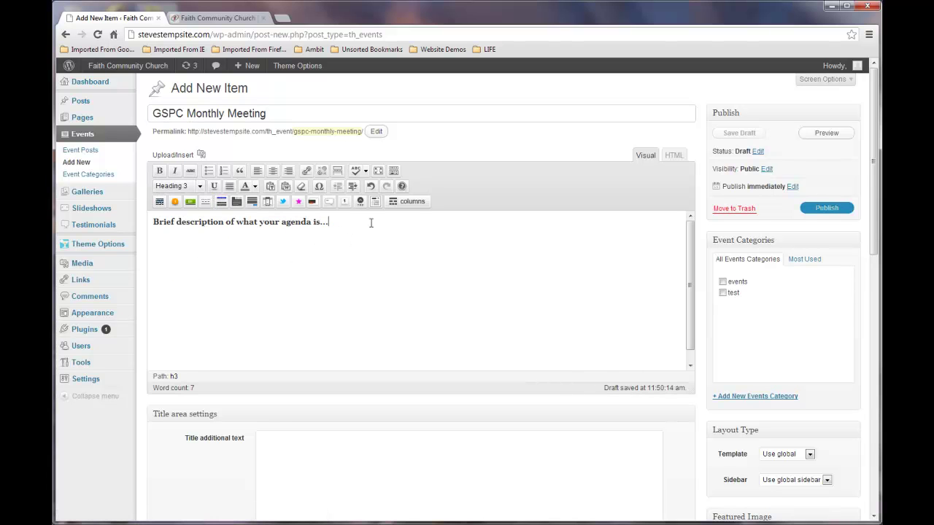
Assign the event to the events category and schedule it for 10/25/2012 at 07:30 PM.
{"action": "left_click", "coordinate": [731, 283]}
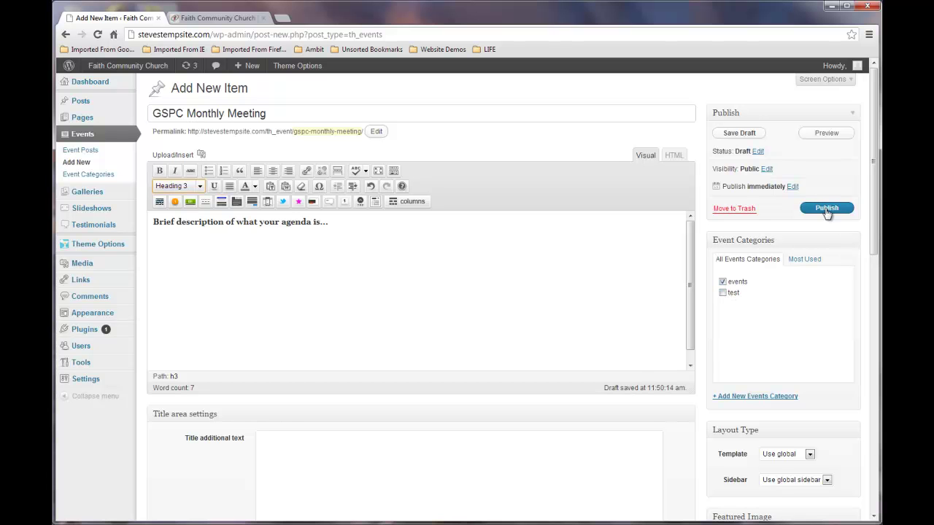
{"action": "scroll", "coordinate": [868, 218], "scroll_direction": "down", "scroll_amount": 3}
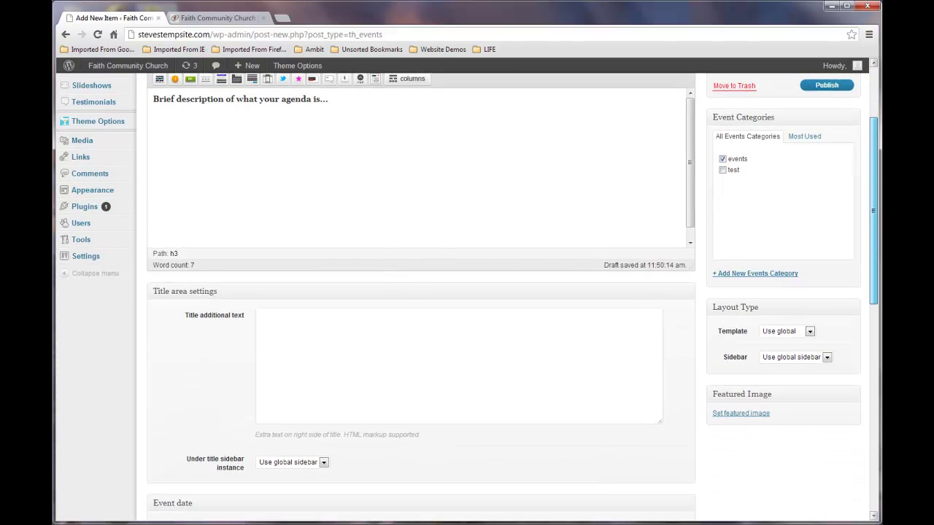
{"action": "scroll", "coordinate": [468, 400], "scroll_direction": "down", "scroll_amount": 4}
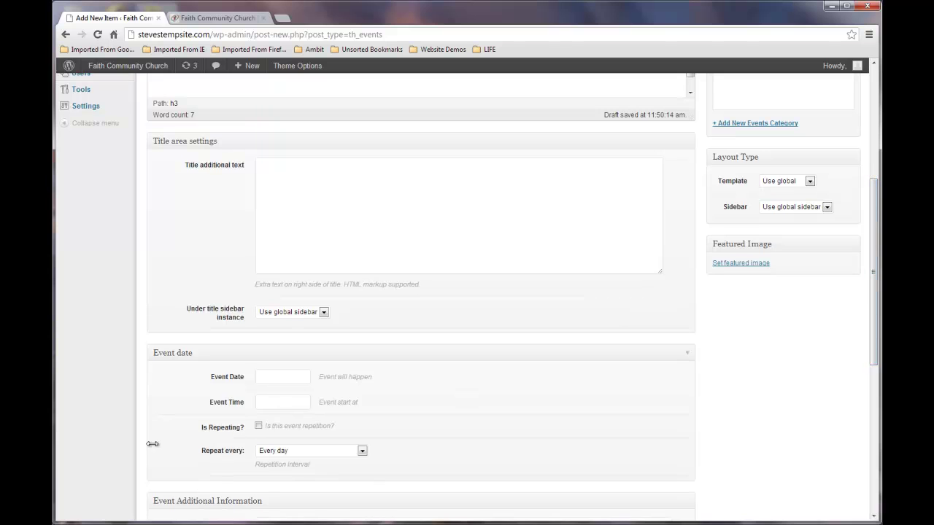
{"action": "left_click", "coordinate": [280, 377]}
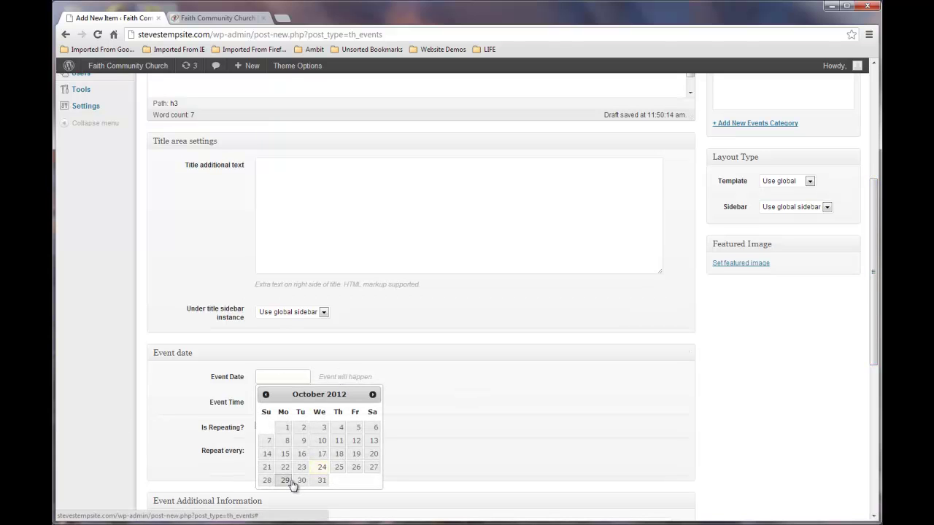
{"action": "left_click", "coordinate": [338, 469]}
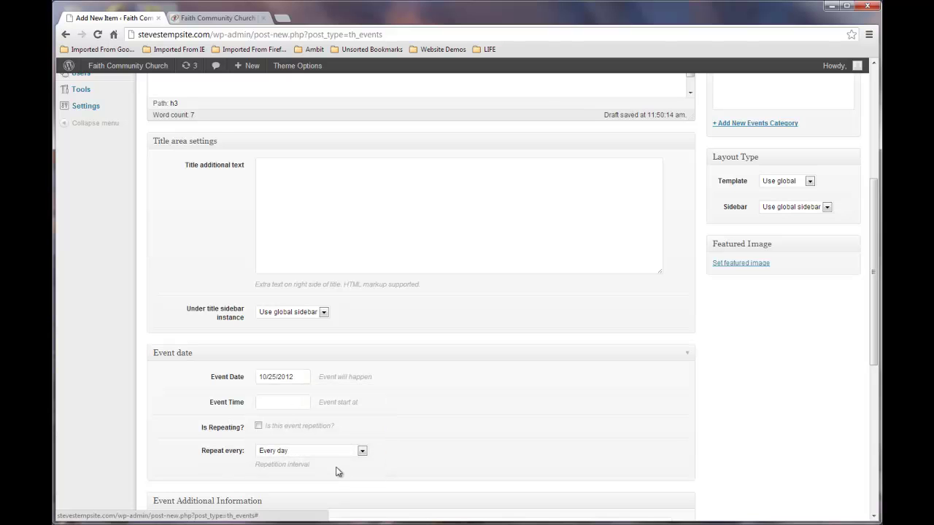
{"action": "left_click", "coordinate": [279, 403]}
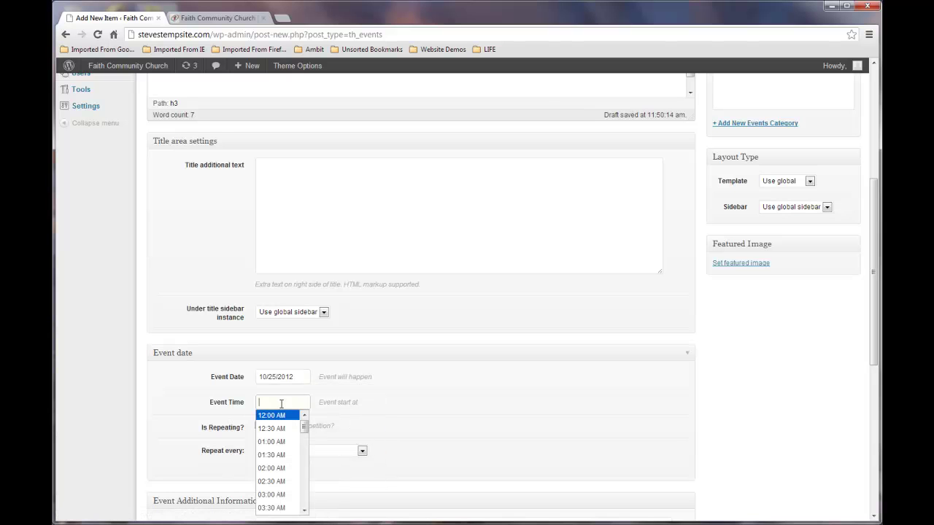
{"action": "left_click_drag", "start_coordinate": [308, 469], "coordinate": [313, 496]}
{"action": "left_click", "coordinate": [296, 491]}
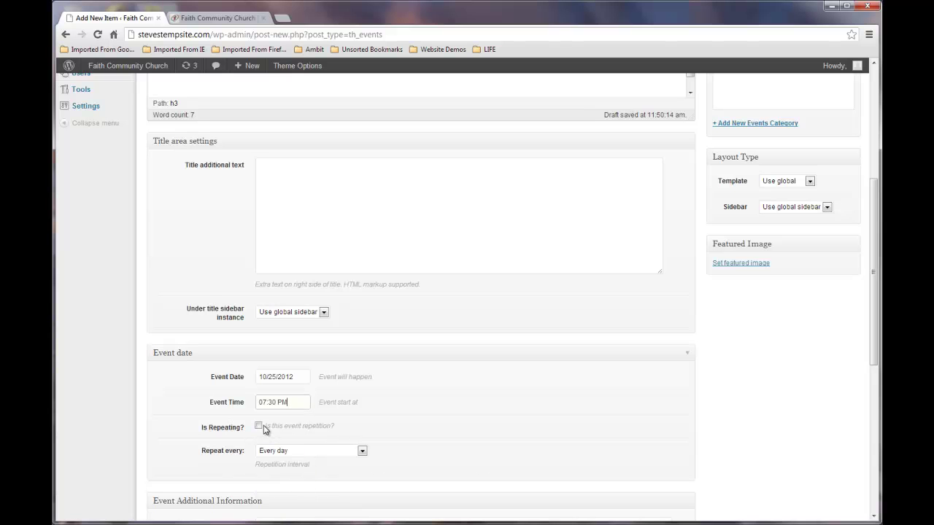
Fill in the event's contact phone number and exact address in the additional information.
{"action": "scroll", "coordinate": [489, 432], "scroll_direction": "down", "scroll_amount": 2}
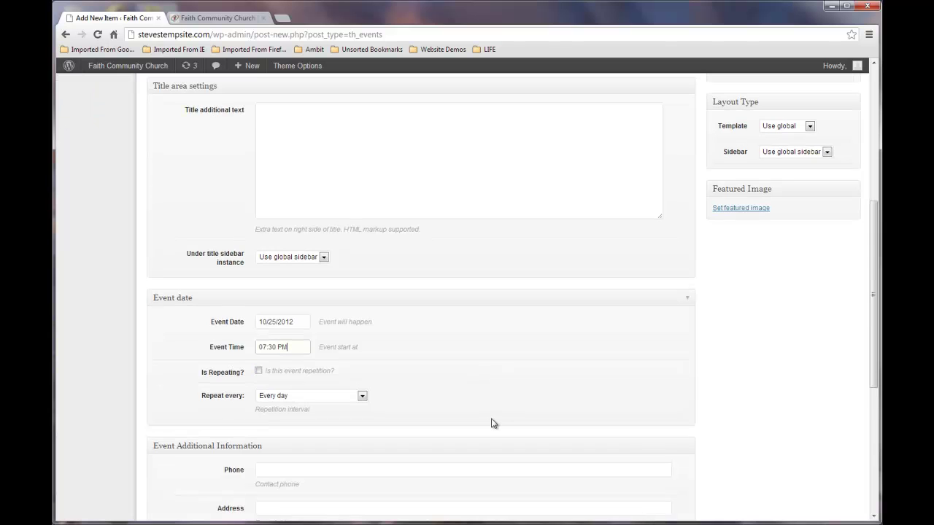
{"action": "scroll", "coordinate": [492, 417], "scroll_direction": "up", "scroll_amount": 1}
{"action": "scroll", "coordinate": [442, 386], "scroll_direction": "down", "scroll_amount": 2}
{"action": "left_click", "coordinate": [309, 361]}
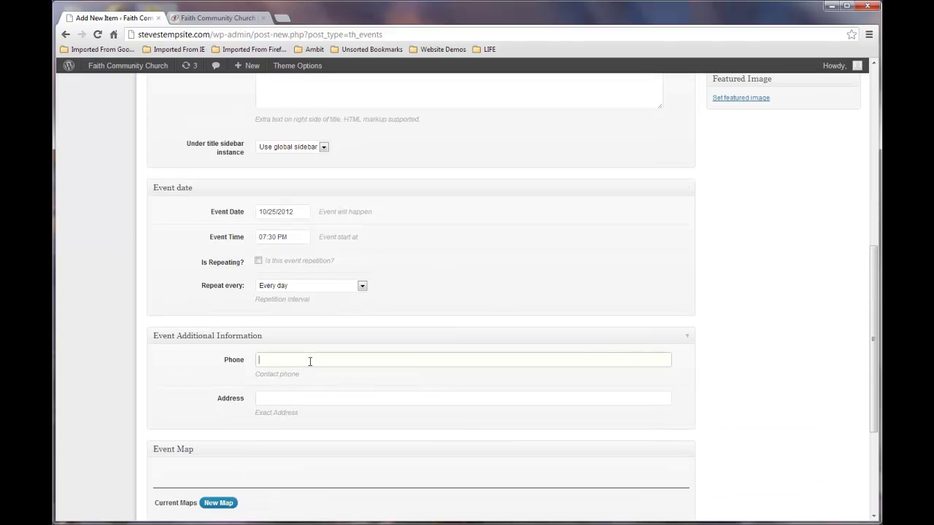
{"action": "type", "text": "410-555-1212"}
{"action": "left_click", "coordinate": [340, 396]}
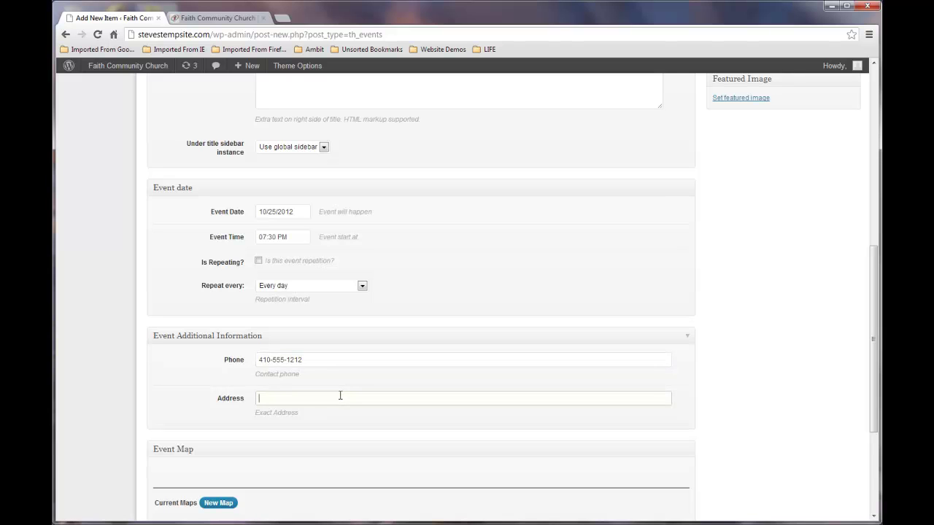
{"action": "type", "text": "123"}
Publish the GSPC Monthly Meeting event without adding a map or excerpt.
{"action": "scroll", "coordinate": [340, 396], "scroll_direction": "down", "scroll_amount": 3}
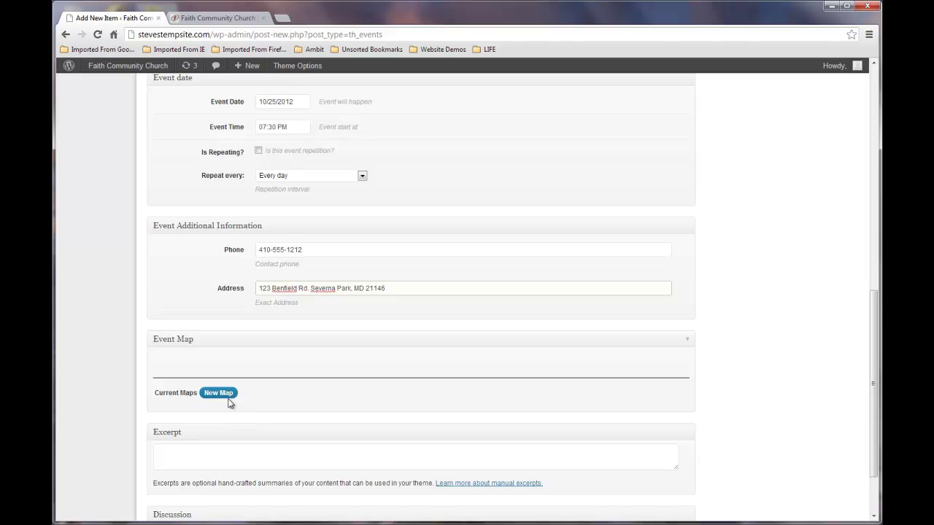
{"action": "scroll", "coordinate": [340, 415], "scroll_direction": "down", "scroll_amount": 2}
{"action": "scroll", "coordinate": [348, 415], "scroll_direction": "up", "scroll_amount": 15}
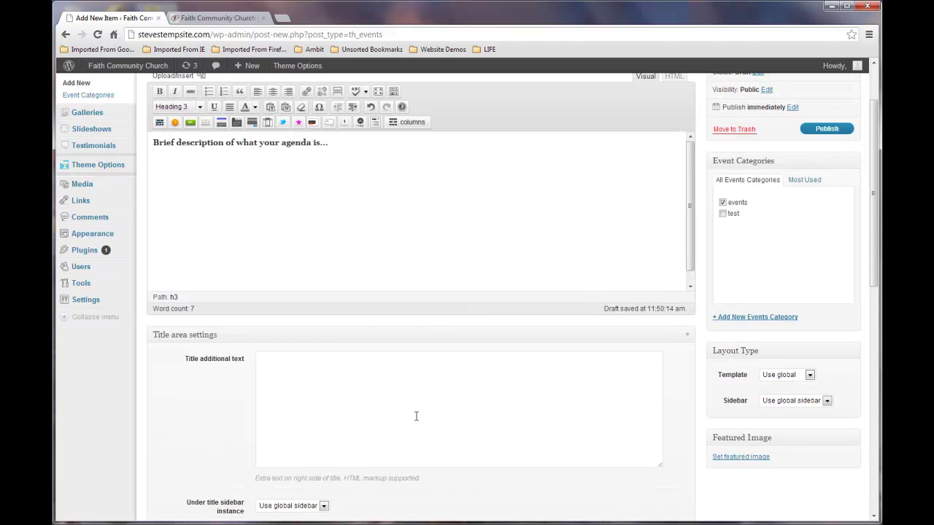
{"action": "left_click", "coordinate": [824, 130]}
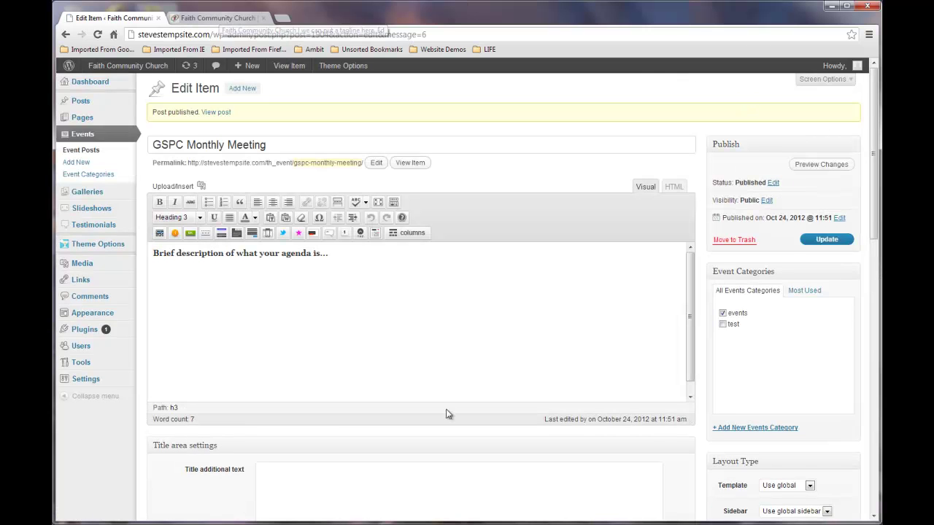
{"action": "scroll", "coordinate": [444, 405], "scroll_direction": "down", "scroll_amount": 4}
{"action": "scroll", "coordinate": [446, 413], "scroll_direction": "up", "scroll_amount": 5}
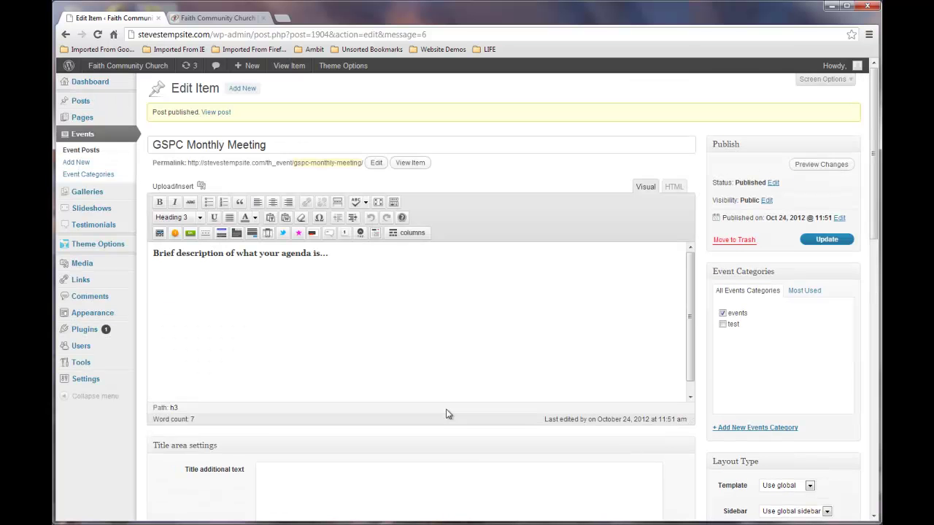
Open the events calendar on the public church site and view all events listed for October 25, 2012.
{"action": "left_click", "coordinate": [232, 22]}
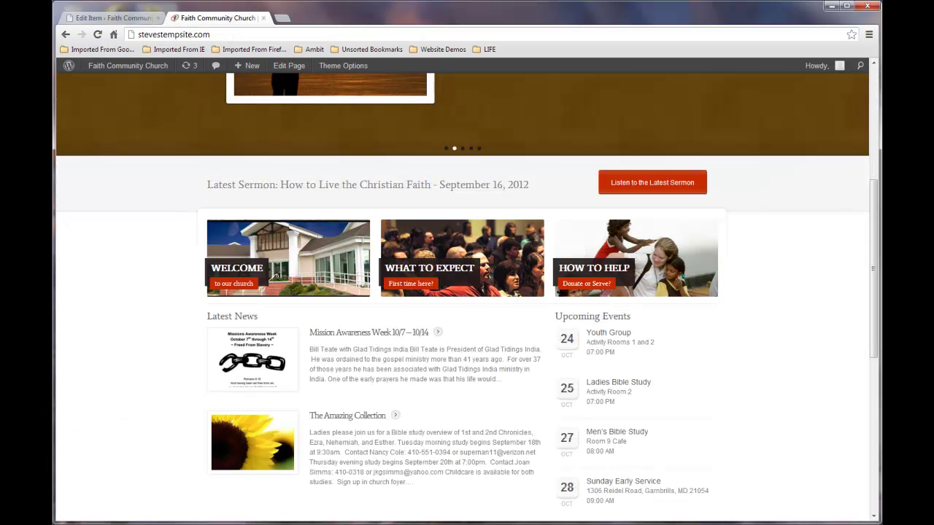
{"action": "scroll", "coordinate": [823, 397], "scroll_direction": "up", "scroll_amount": 3}
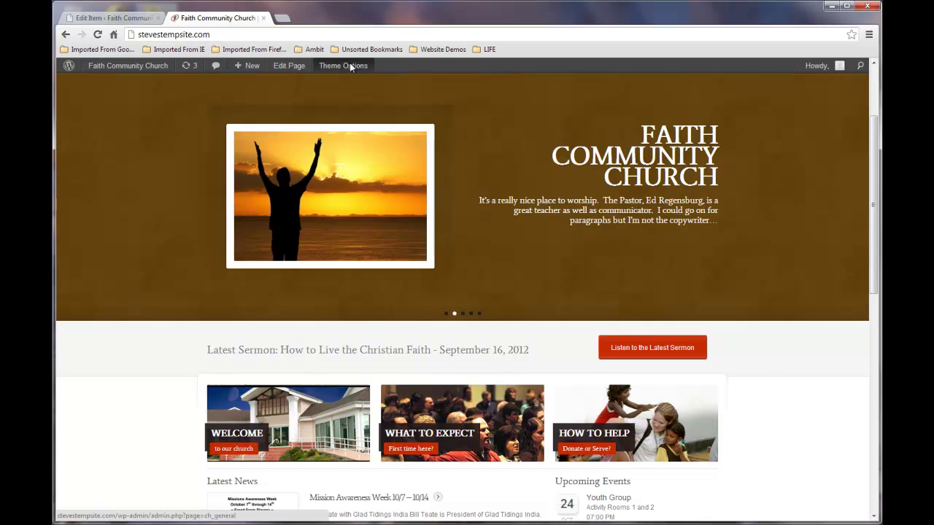
{"action": "scroll", "coordinate": [442, 194], "scroll_direction": "down", "scroll_amount": 3}
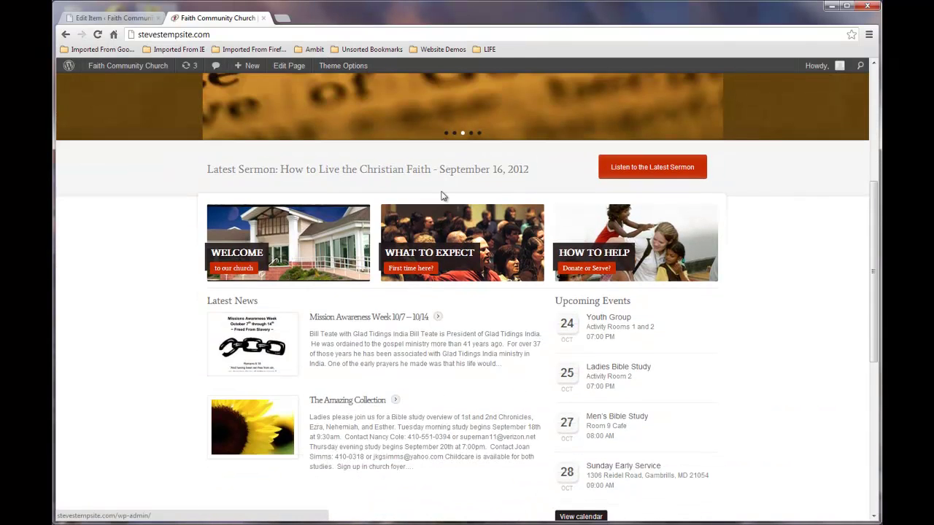
{"action": "scroll", "coordinate": [442, 195], "scroll_direction": "up", "scroll_amount": 4}
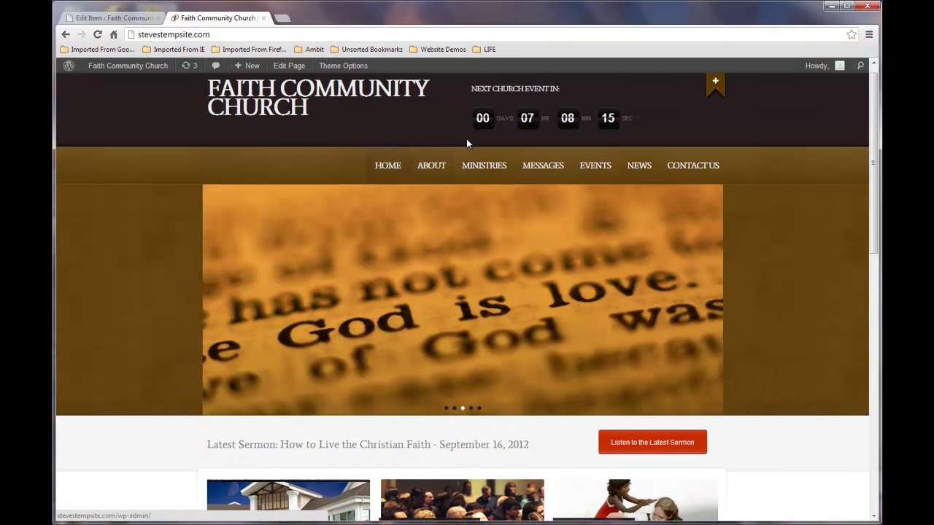
{"action": "mouse_move", "coordinate": [596, 161]}
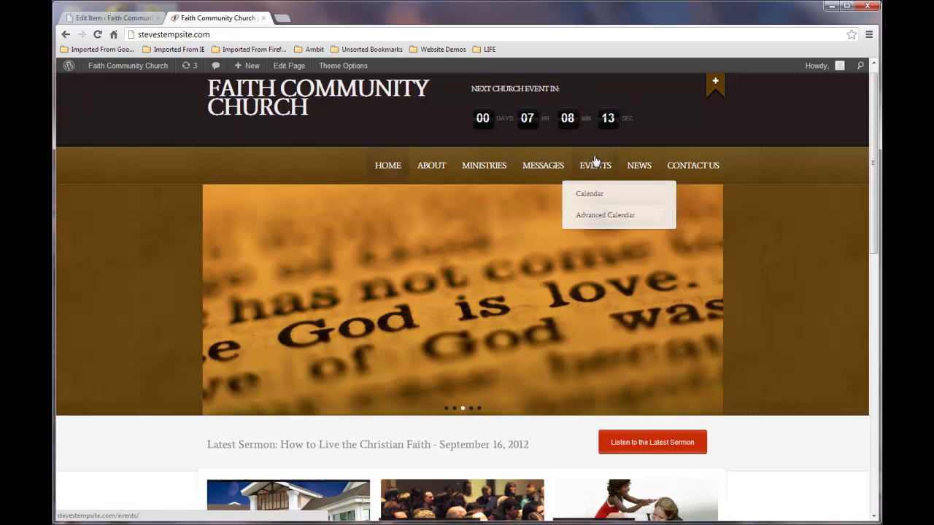
{"action": "left_click", "coordinate": [593, 195]}
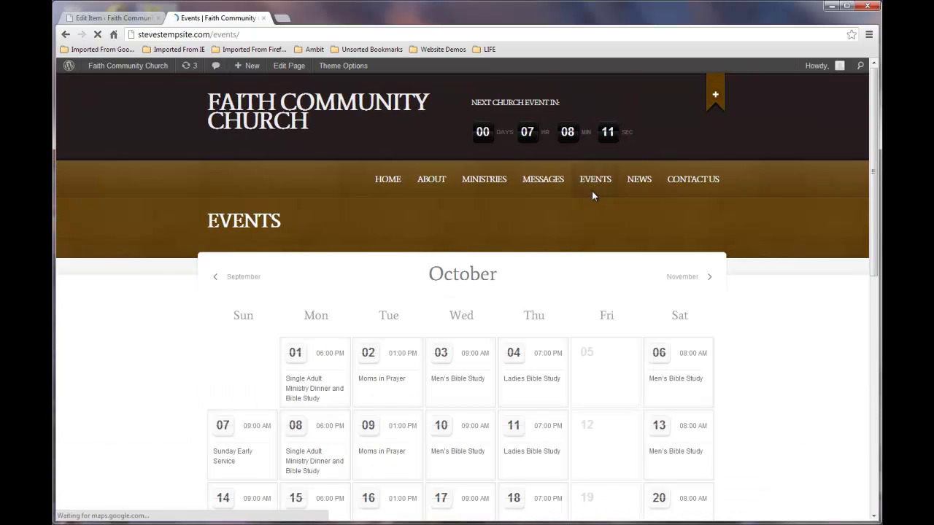
{"action": "scroll", "coordinate": [592, 196], "scroll_direction": "down", "scroll_amount": 3}
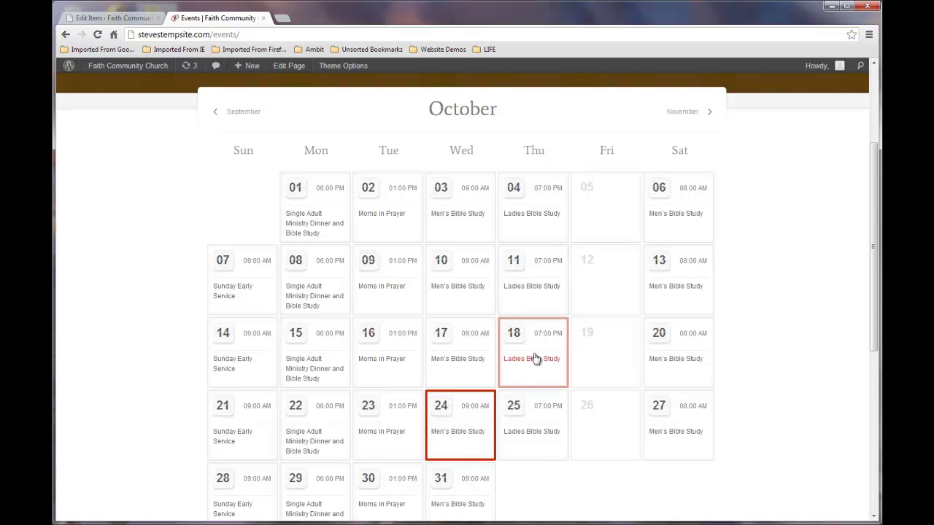
{"action": "mouse_move", "coordinate": [537, 421]}
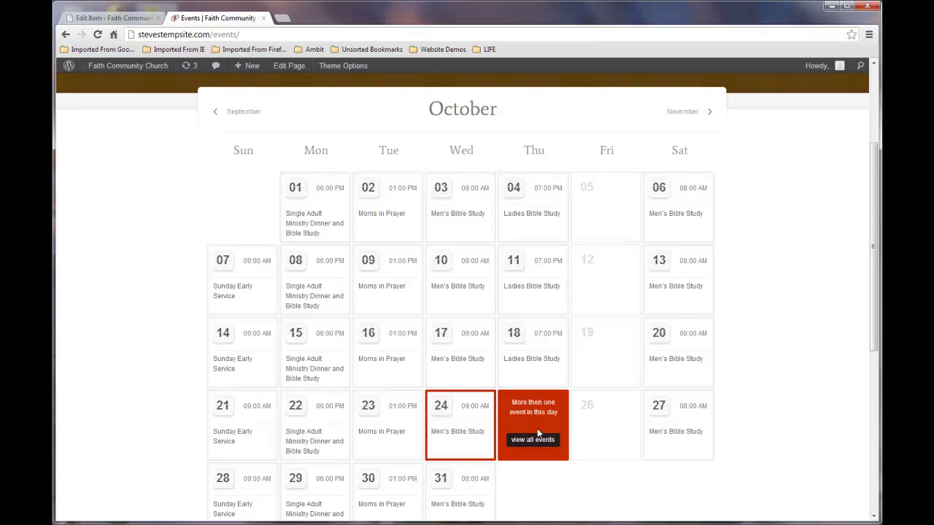
{"action": "left_click", "coordinate": [538, 440]}
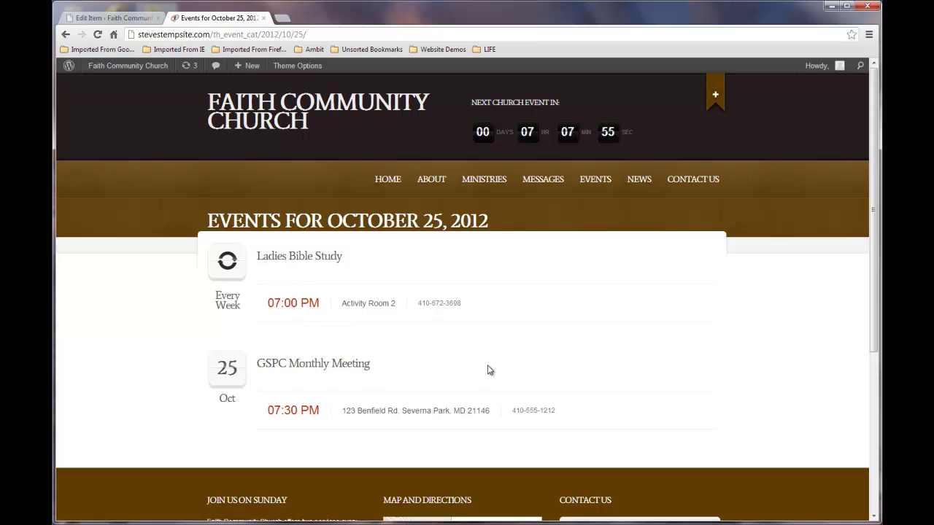
Open the GSPC Monthly Meeting event page and examine its time, contact details, description text and page footer.
{"action": "left_click", "coordinate": [340, 371]}
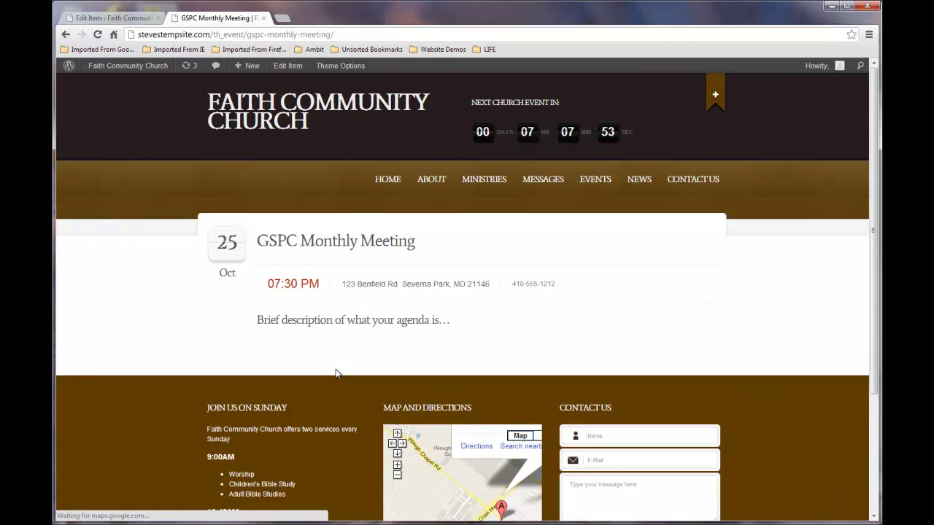
{"action": "left_click_drag", "start_coordinate": [257, 325], "coordinate": [446, 320]}
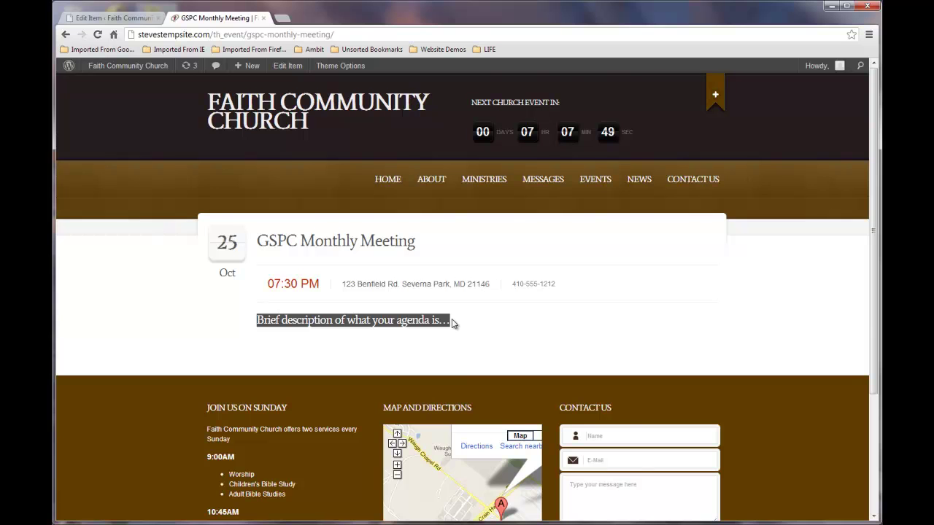
{"action": "scroll", "coordinate": [452, 325], "scroll_direction": "down", "scroll_amount": 1}
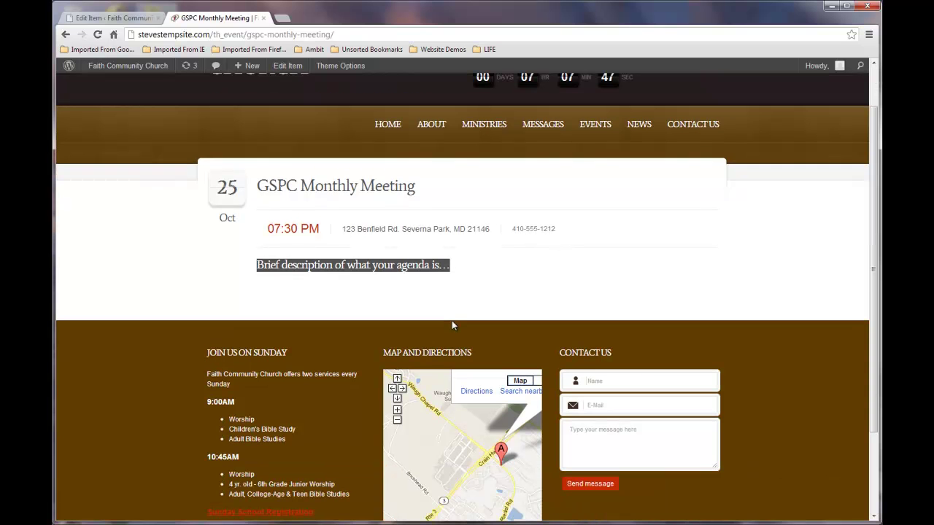
{"action": "scroll", "coordinate": [452, 325], "scroll_direction": "down", "scroll_amount": 1}
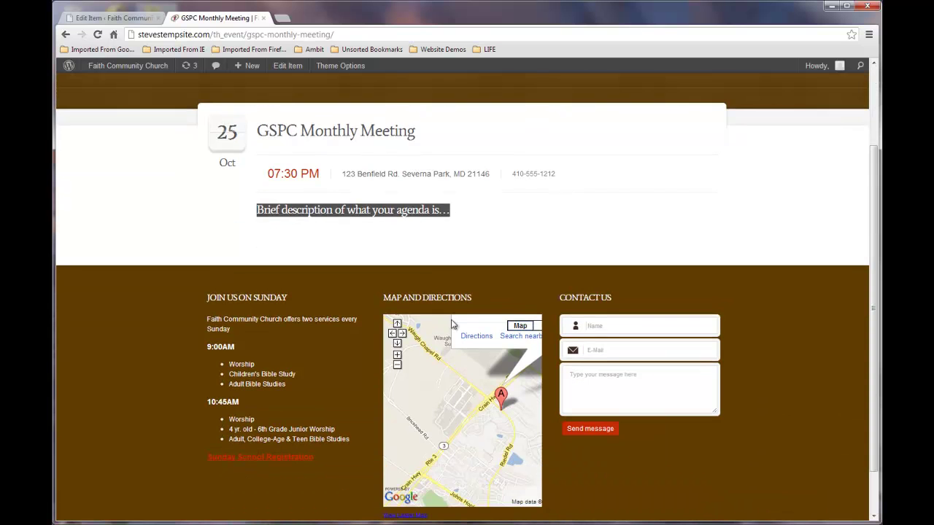
{"action": "scroll", "coordinate": [452, 324], "scroll_direction": "up", "scroll_amount": 2}
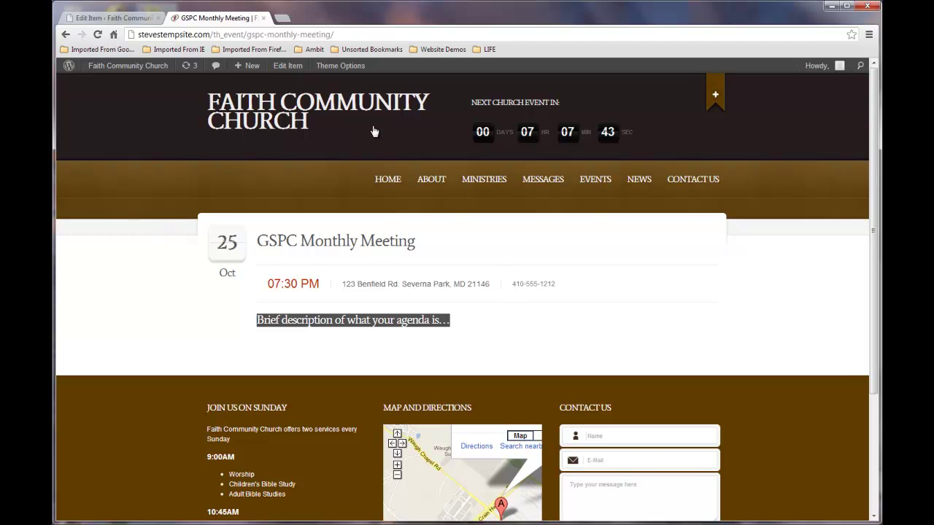
Return to the site administration and open the list of all posts.
{"action": "left_click", "coordinate": [111, 19]}
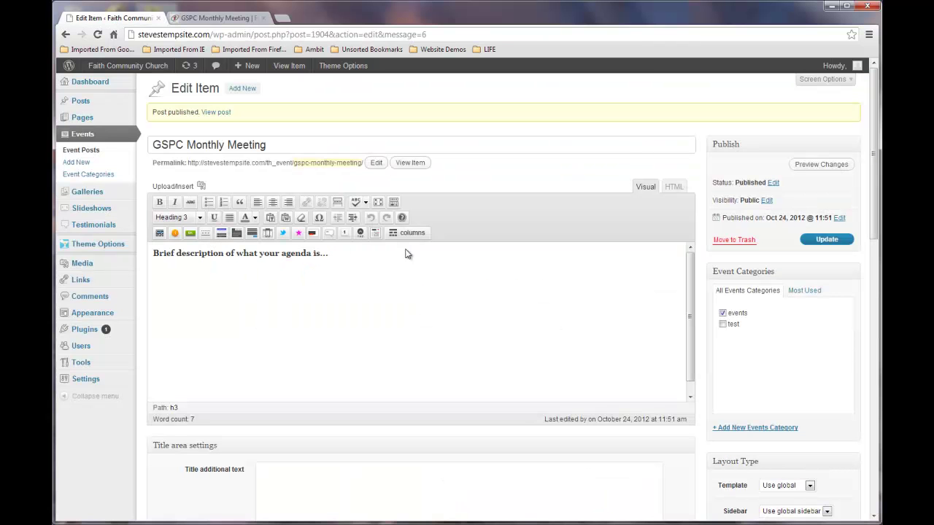
{"action": "mouse_move", "coordinate": [77, 101]}
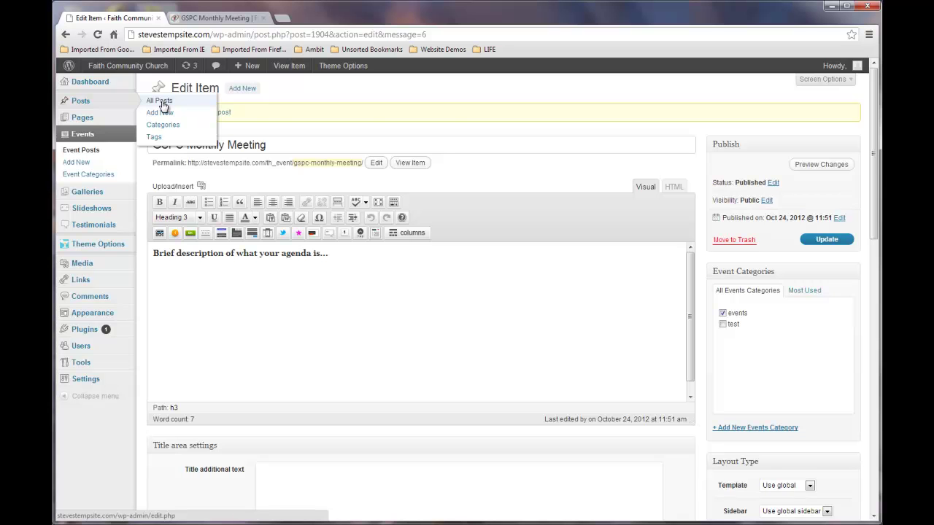
{"action": "left_click", "coordinate": [162, 103]}
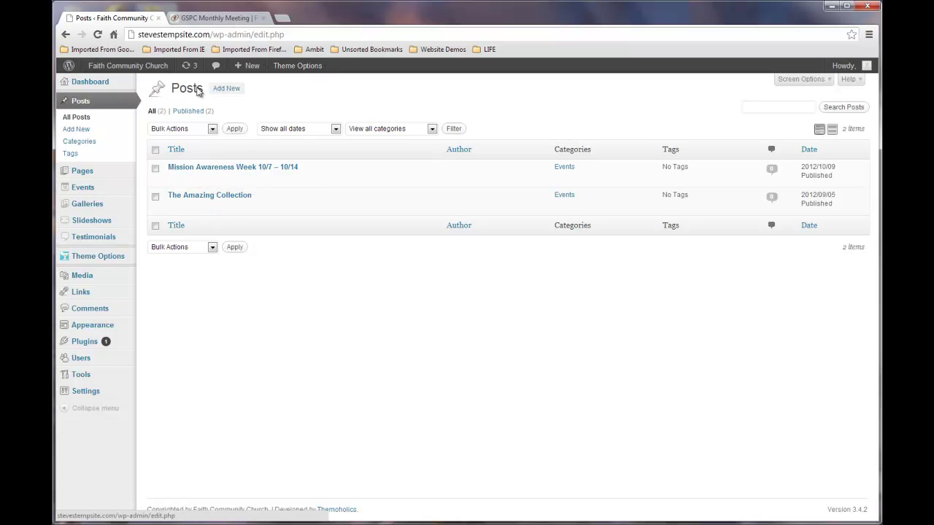
Examine the Latest News and Upcoming Events sections on the public homepage.
{"action": "left_click", "coordinate": [231, 21]}
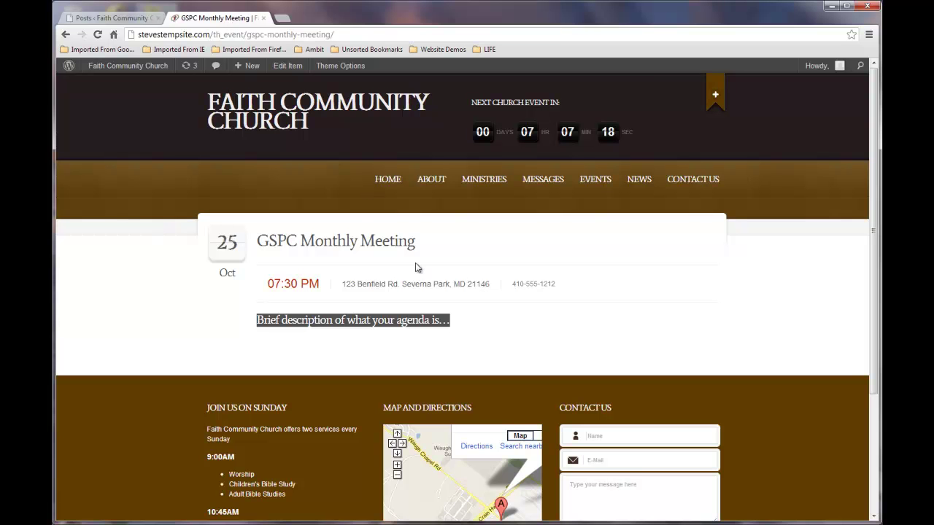
{"action": "left_click", "coordinate": [388, 179]}
{"action": "scroll", "coordinate": [226, 323], "scroll_direction": "down", "scroll_amount": 5}
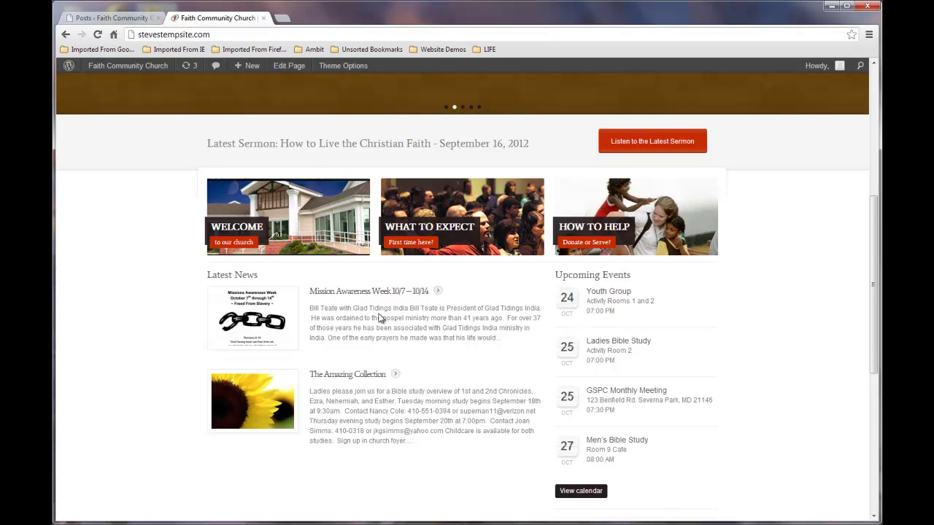
Add a new post in the site administration and title it "GSPC Fundraiser".
{"action": "left_click", "coordinate": [86, 21]}
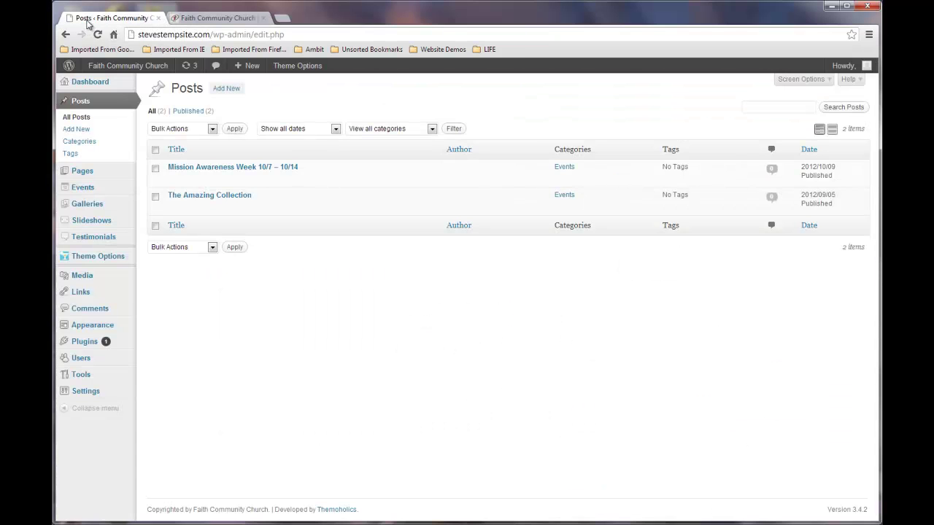
{"action": "left_click", "coordinate": [223, 89]}
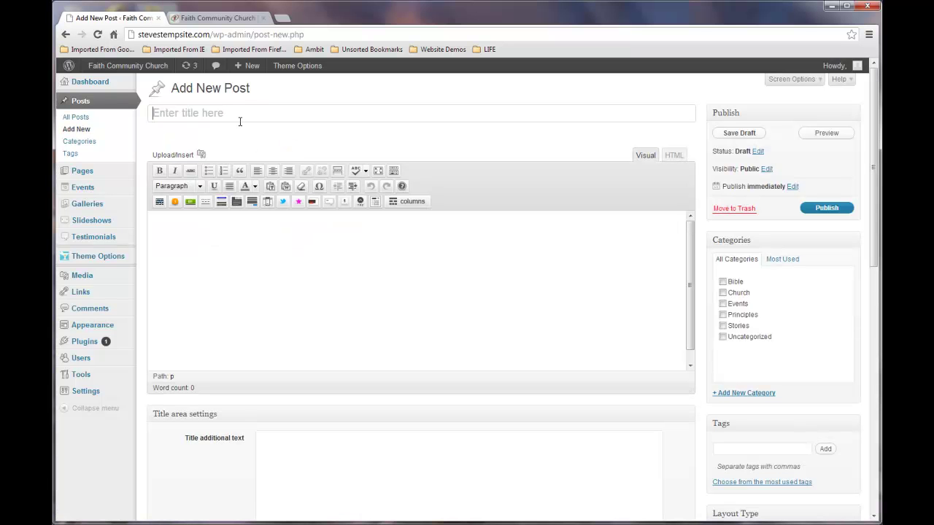
{"action": "left_click", "coordinate": [235, 116]}
{"action": "type", "text": "GSPC Fundraiser"}
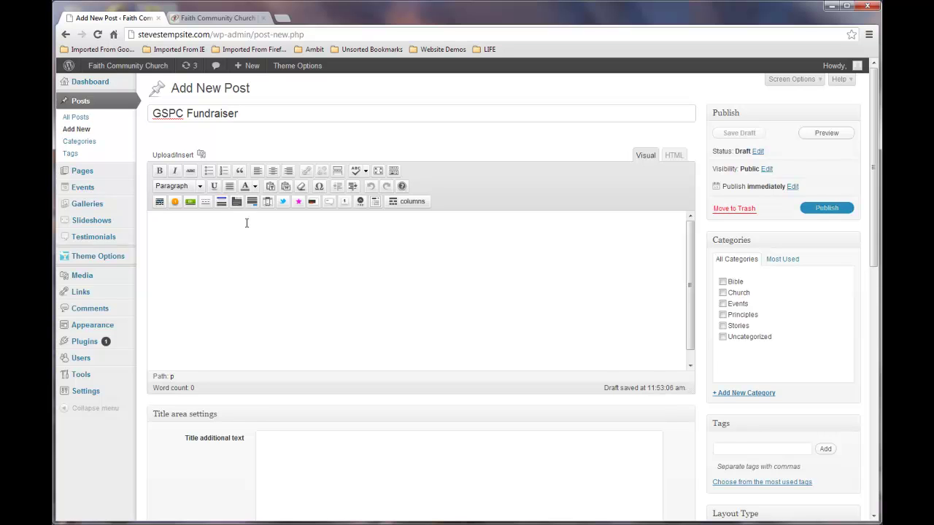
Assign the GSPC Fundraiser post to the Events category.
{"action": "scroll", "coordinate": [875, 266], "scroll_direction": "down", "scroll_amount": 1}
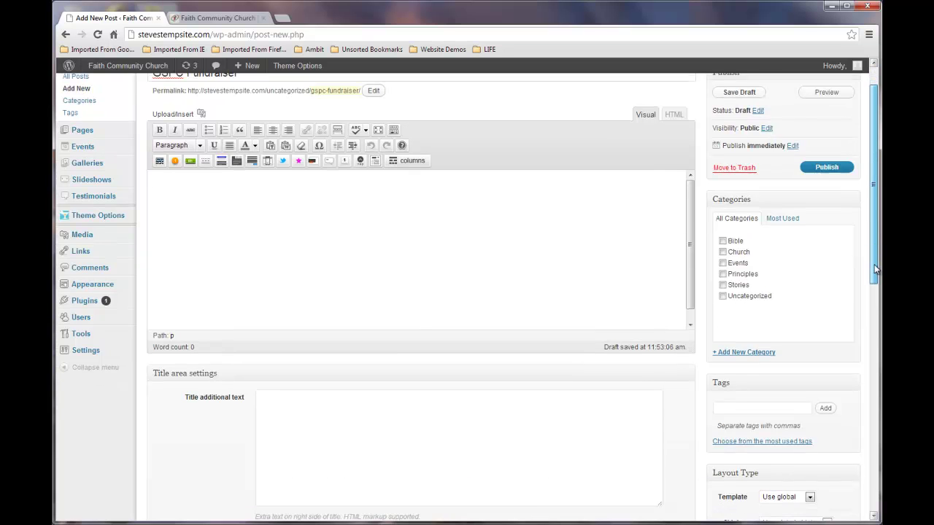
{"action": "mouse_move", "coordinate": [870, 244]}
{"action": "left_mouse_down"}
{"action": "mouse_move", "coordinate": [870, 254]}
{"action": "mouse_move", "coordinate": [867, 225]}
{"action": "mouse_move", "coordinate": [871, 252]}
{"action": "left_mouse_up"}
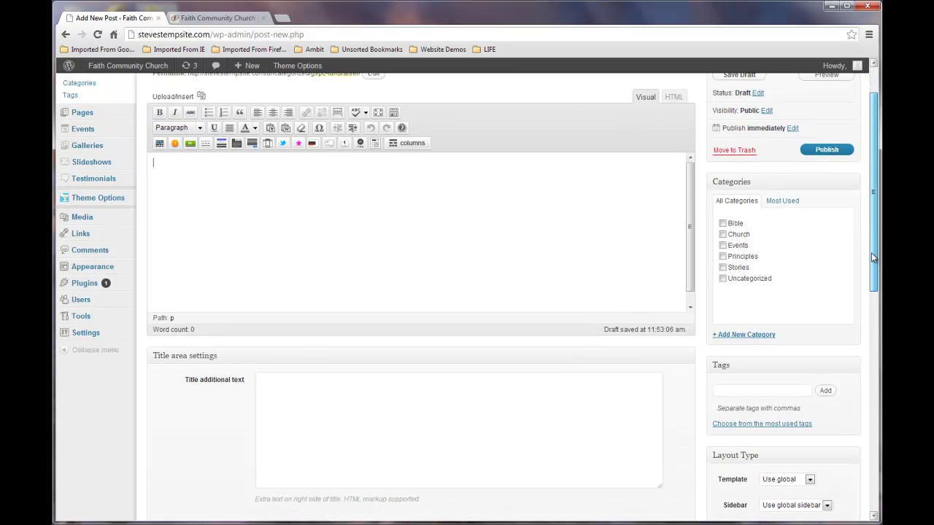
{"action": "left_click", "coordinate": [725, 247]}
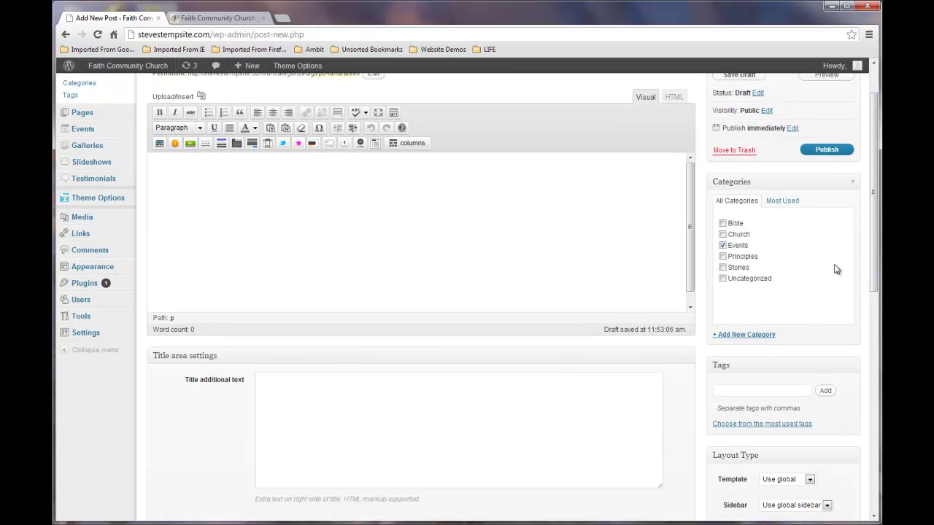
Upload the image DSC_0513 from the Clients > PosNeg > Scaled folder through the post's featured image settings.
{"action": "left_click_drag", "start_coordinate": [872, 265], "coordinate": [876, 307]}
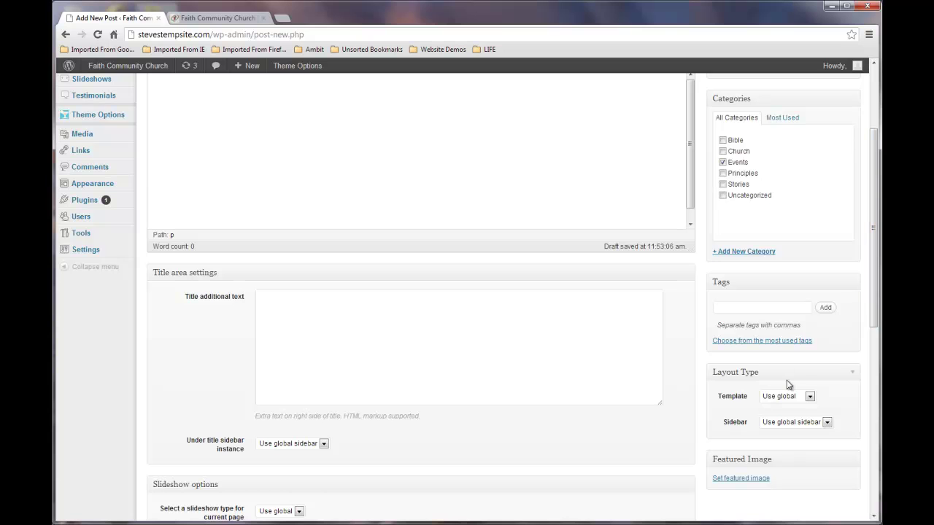
{"action": "scroll", "coordinate": [765, 453], "scroll_direction": "down", "scroll_amount": 1}
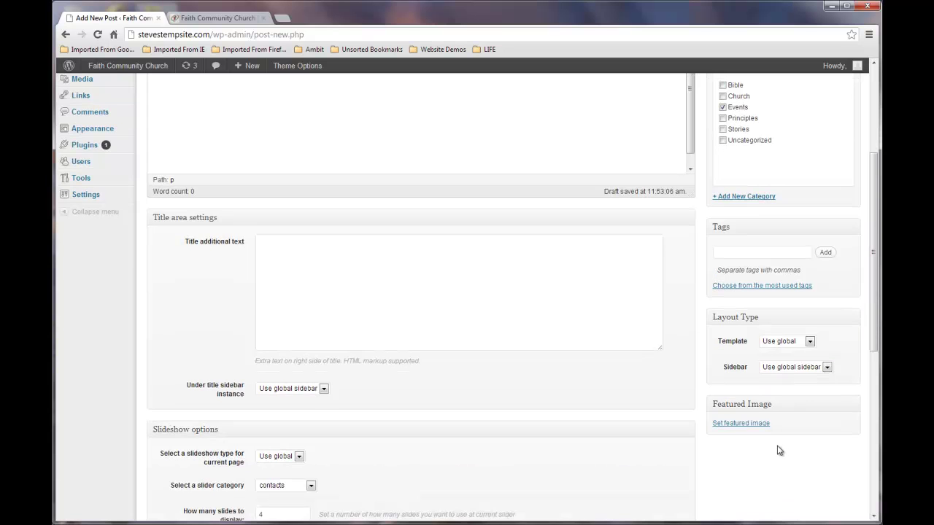
{"action": "left_click", "coordinate": [749, 422]}
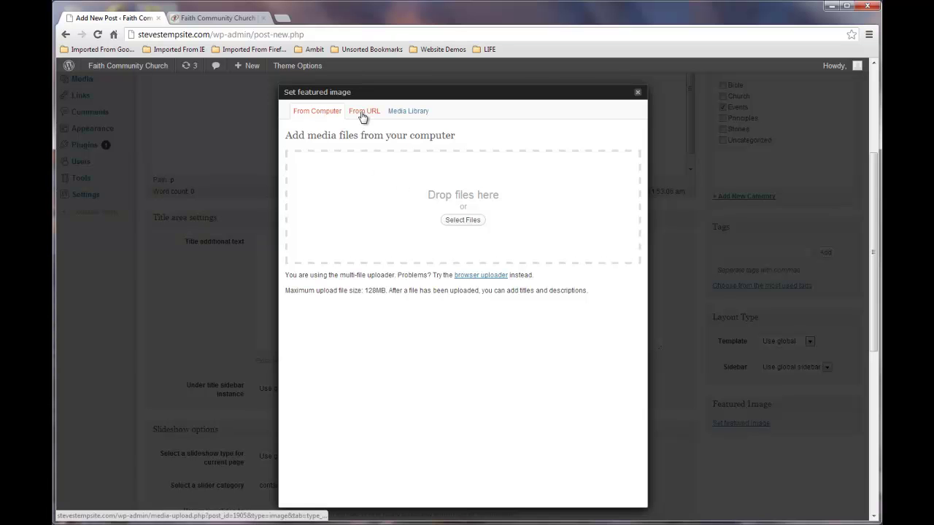
{"action": "left_click", "coordinate": [450, 220]}
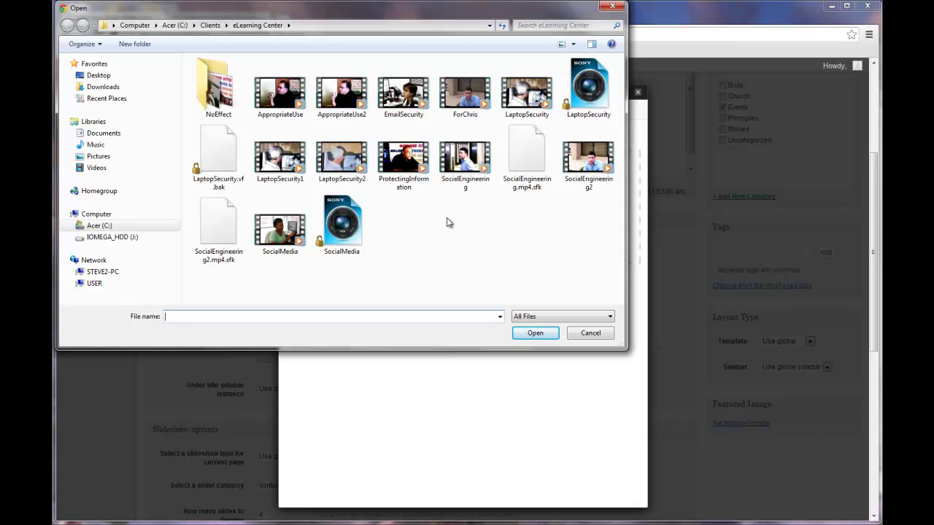
{"action": "left_click", "coordinate": [210, 24]}
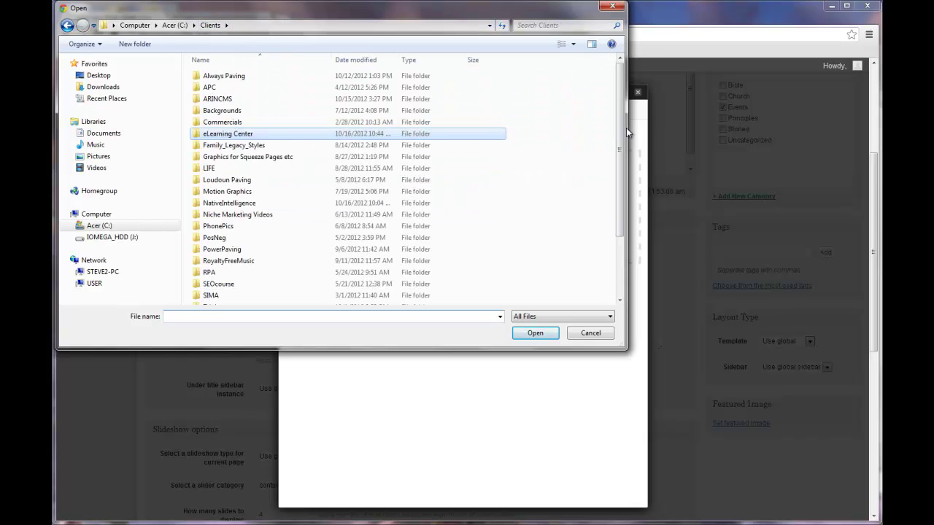
{"action": "left_click_drag", "start_coordinate": [623, 133], "coordinate": [622, 143]}
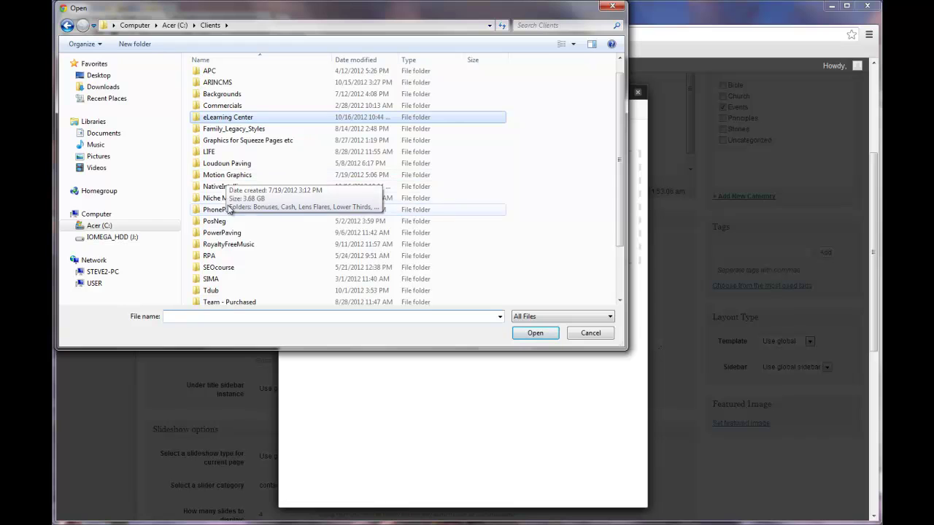
{"action": "double_click", "coordinate": [216, 221]}
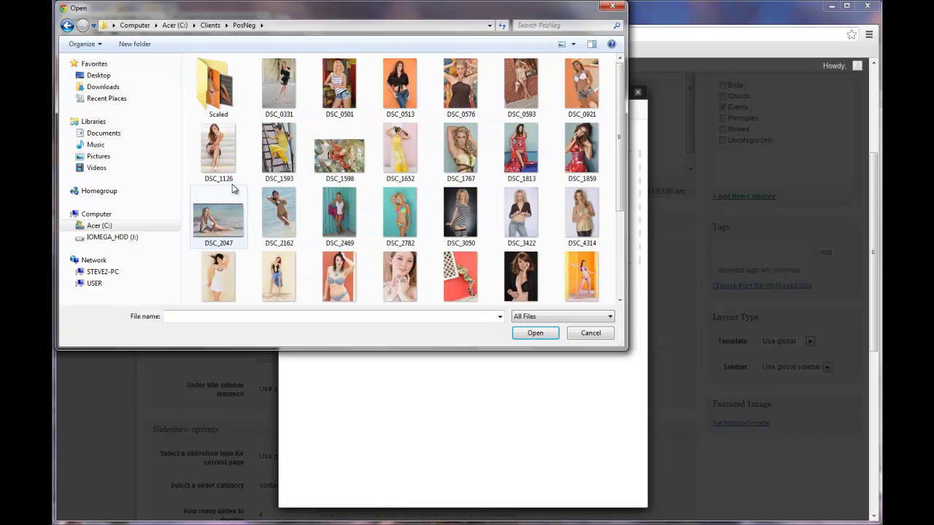
{"action": "mouse_move", "coordinate": [223, 96]}
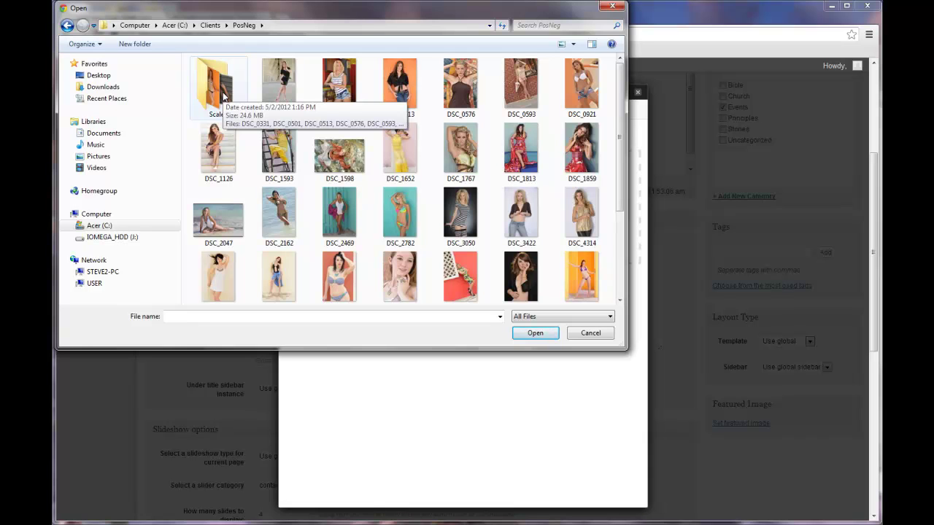
{"action": "double_click", "coordinate": [219, 88]}
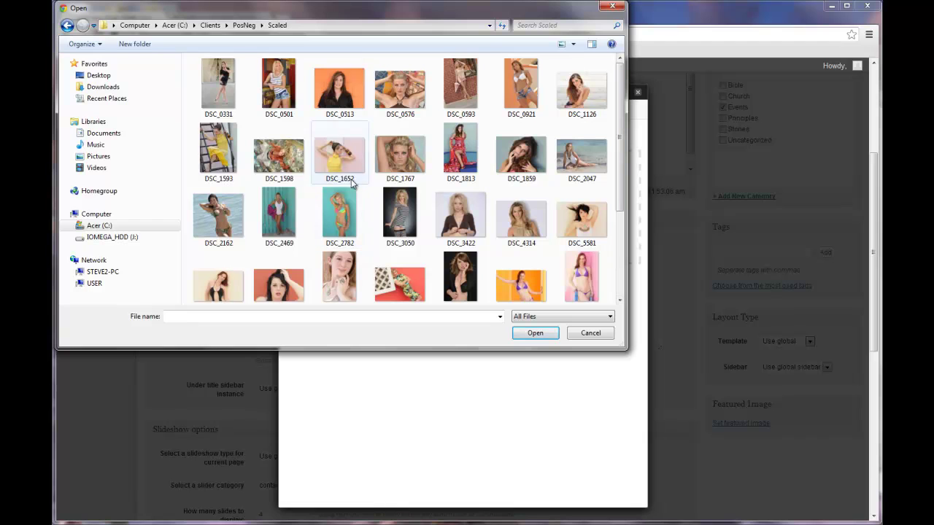
{"action": "left_click", "coordinate": [333, 100]}
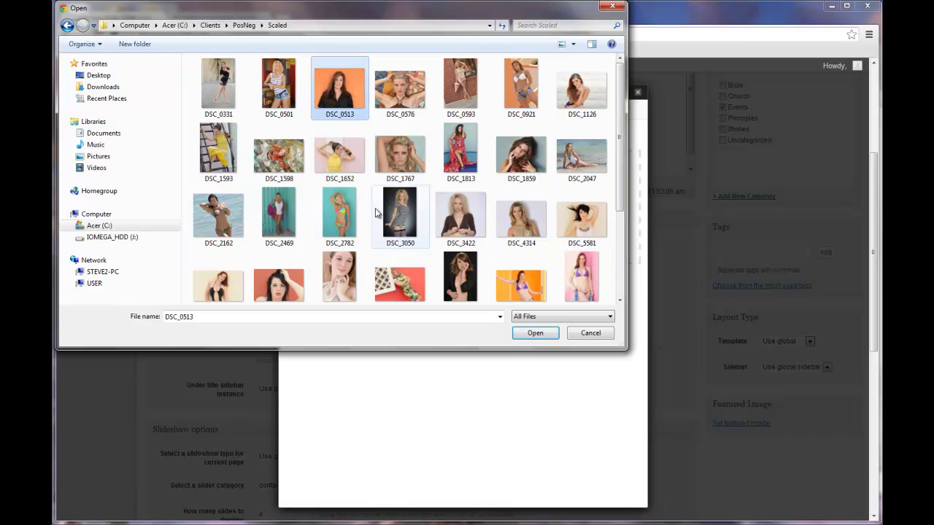
{"action": "left_click", "coordinate": [530, 338]}
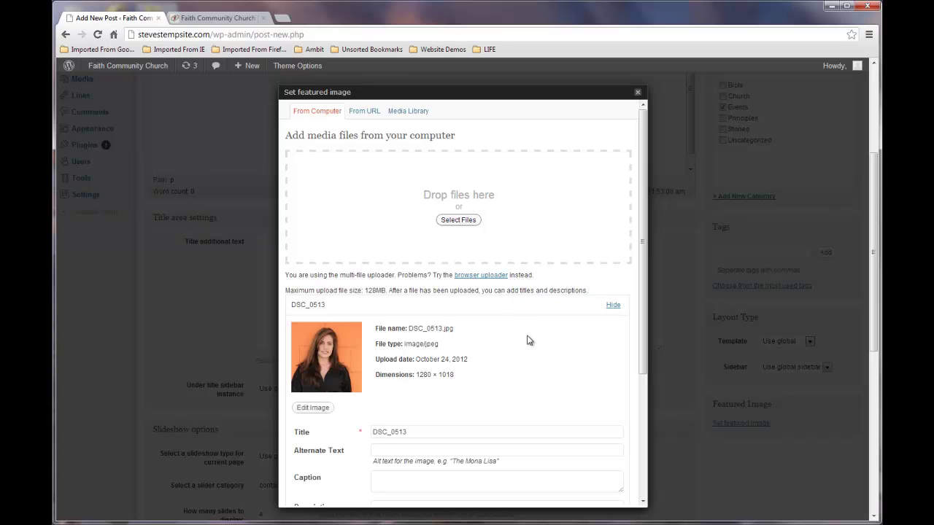
Use the uploaded DSC_0513 image as the post's featured image, save all changes and close the featured image window.
{"action": "scroll", "coordinate": [489, 405], "scroll_direction": "down", "scroll_amount": 3}
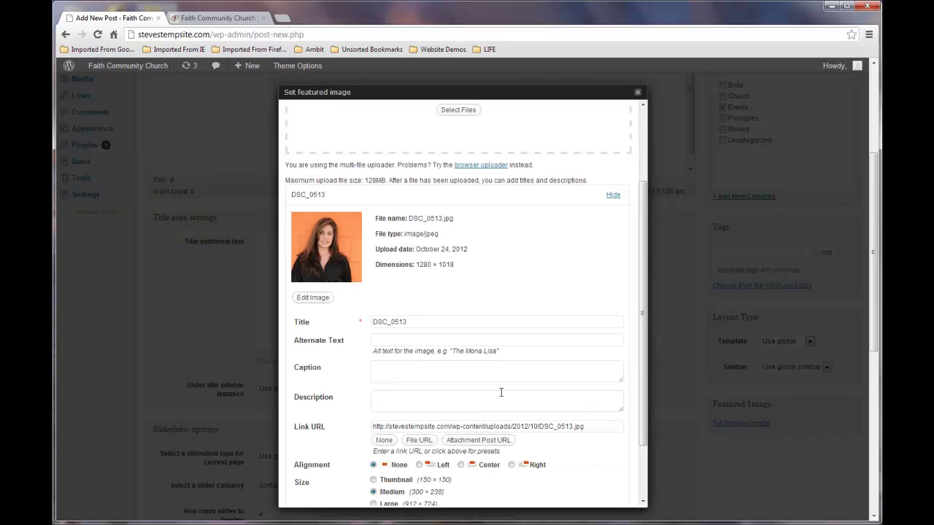
{"action": "scroll", "coordinate": [502, 407], "scroll_direction": "down", "scroll_amount": 2}
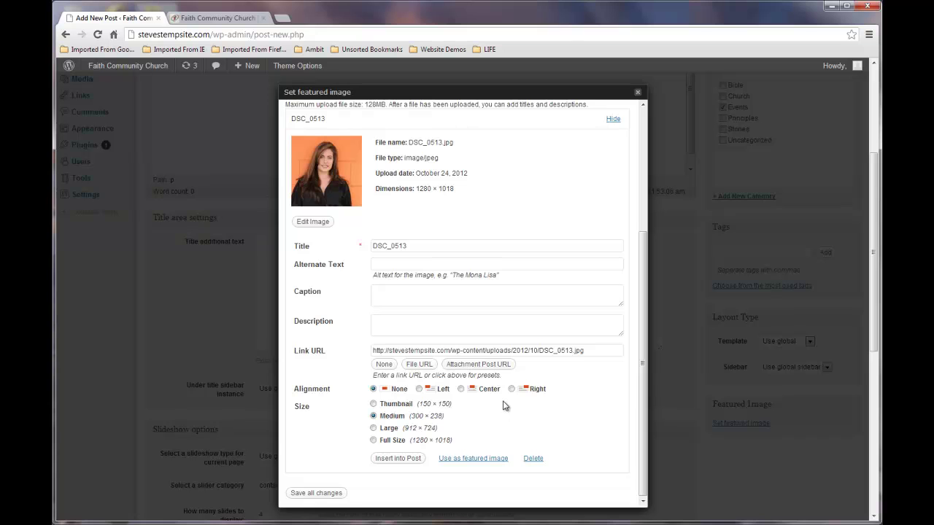
{"action": "left_click", "coordinate": [487, 461]}
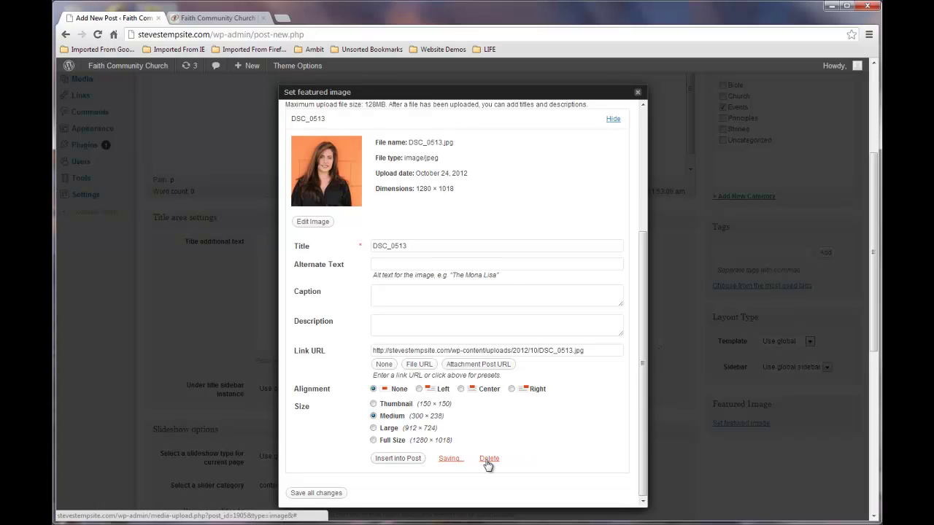
{"action": "left_click", "coordinate": [316, 494]}
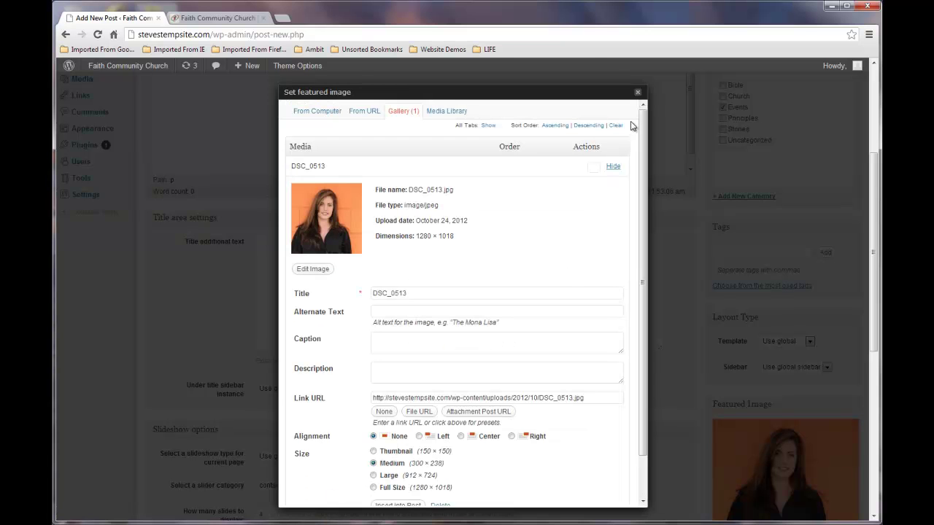
{"action": "left_click", "coordinate": [639, 93]}
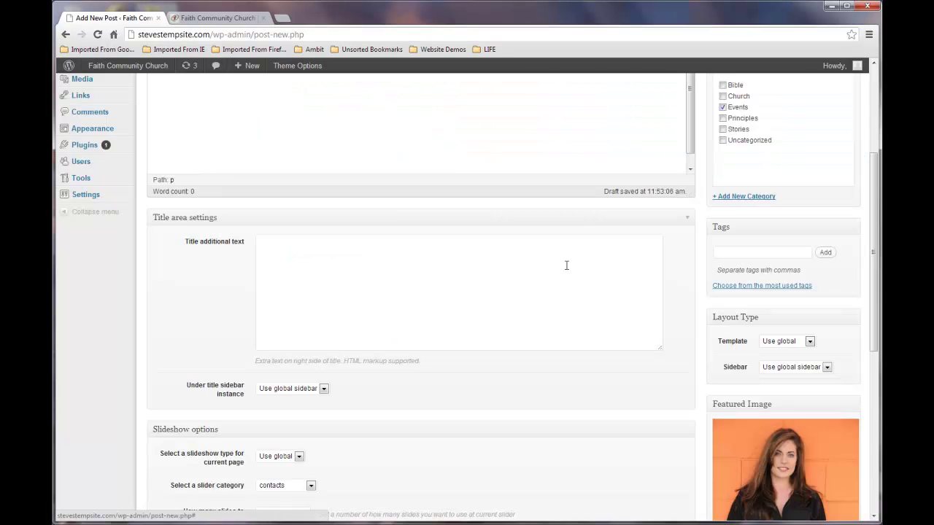
Write "Whatever information I want to lead with or describe my event news..." as the opening line of the post body.
{"action": "left_click_drag", "start_coordinate": [875, 268], "coordinate": [879, 327]}
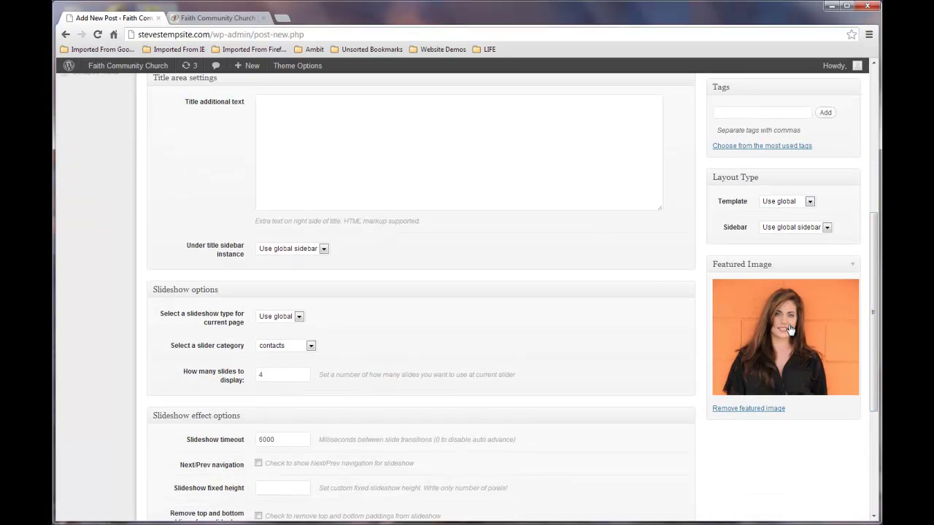
{"action": "scroll", "coordinate": [348, 131], "scroll_direction": "up", "scroll_amount": 2}
{"action": "scroll", "coordinate": [306, 217], "scroll_direction": "up", "scroll_amount": 2}
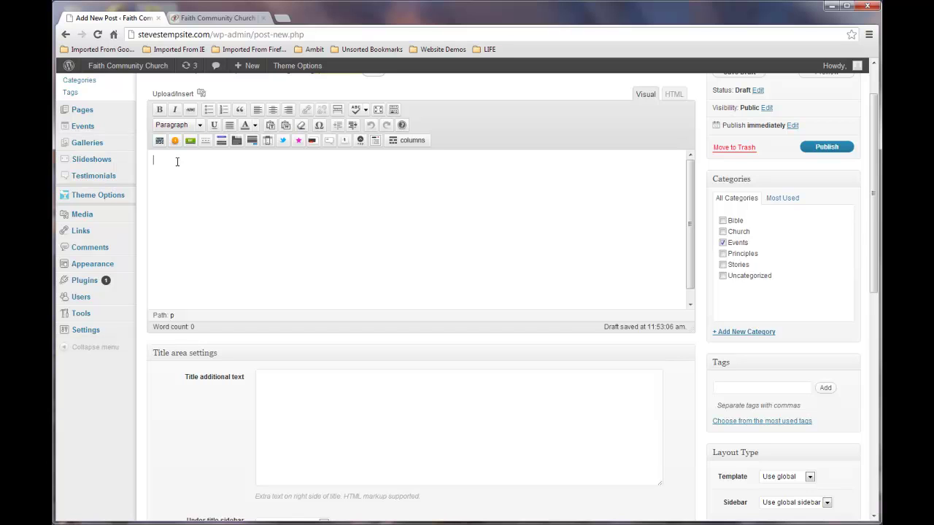
{"action": "type", "text": "Whatevb"}
{"action": "type", "text": "with or describe my event news..."}
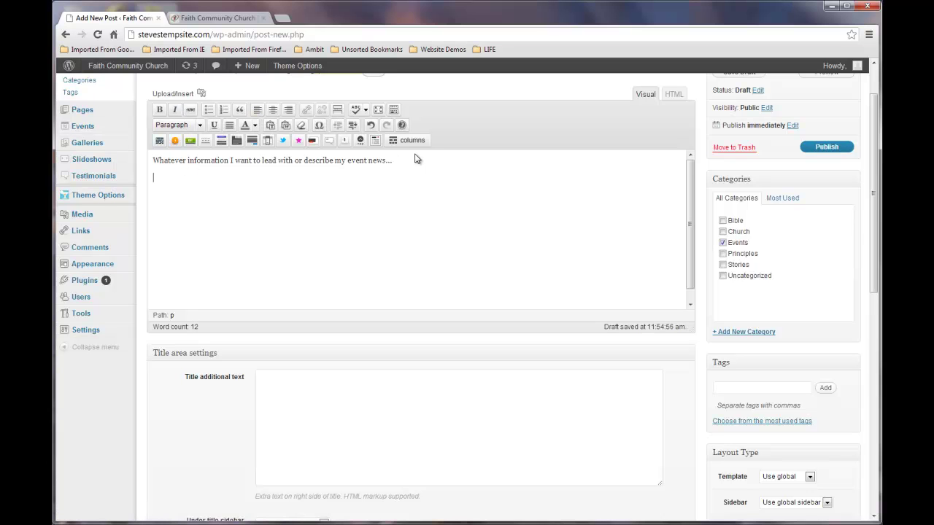
Add a bulleted list with Bullet 1, Bullet 2 and Bullet 3 below the opening line and publish the post.
{"action": "left_click", "coordinate": [208, 110]}
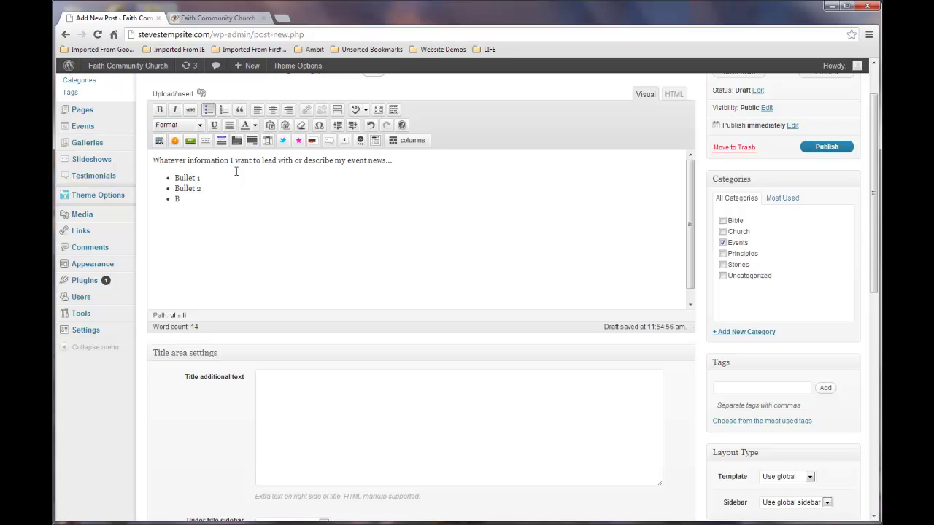
{"action": "type", "text": "3"}
{"action": "left_click", "coordinate": [836, 147]}
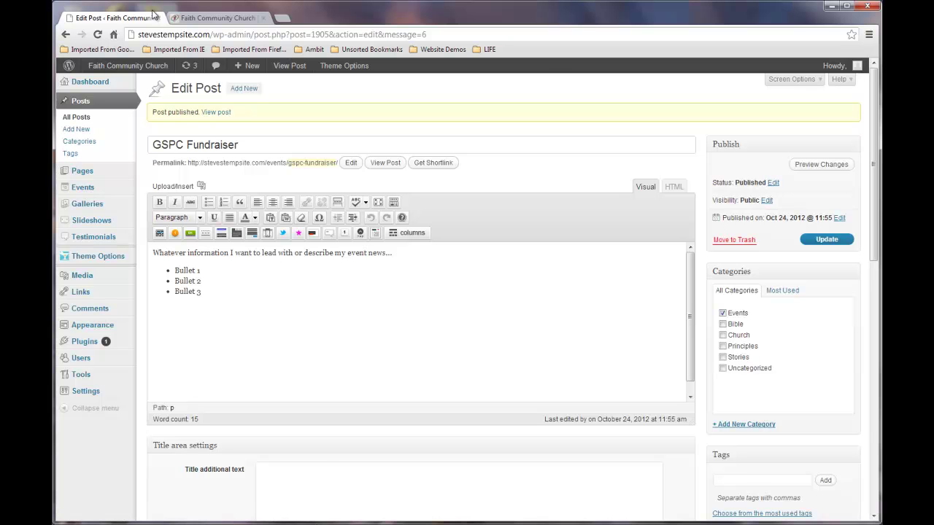
Reload the public homepage, open the GSPC Fundraiser item under Latest News and examine the published post.
{"action": "left_click", "coordinate": [210, 20]}
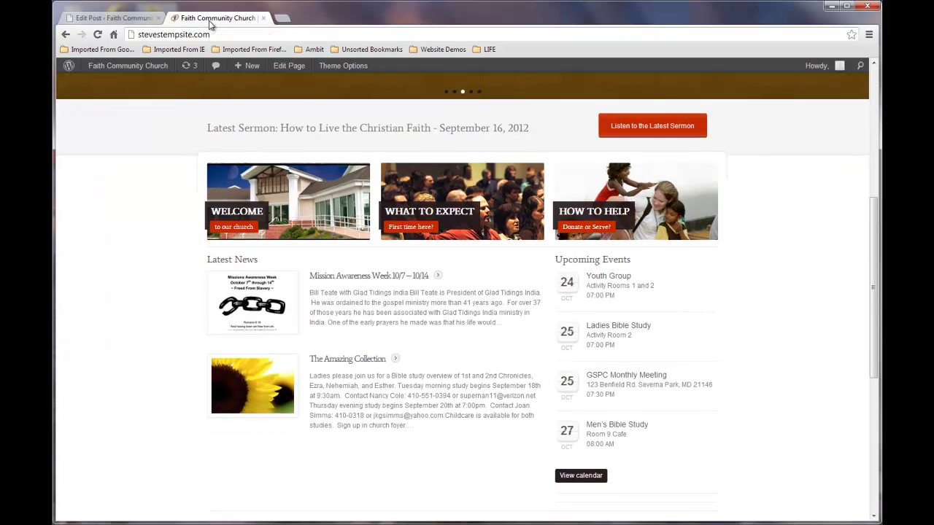
{"action": "scroll", "coordinate": [160, 200], "scroll_direction": "up", "scroll_amount": 3}
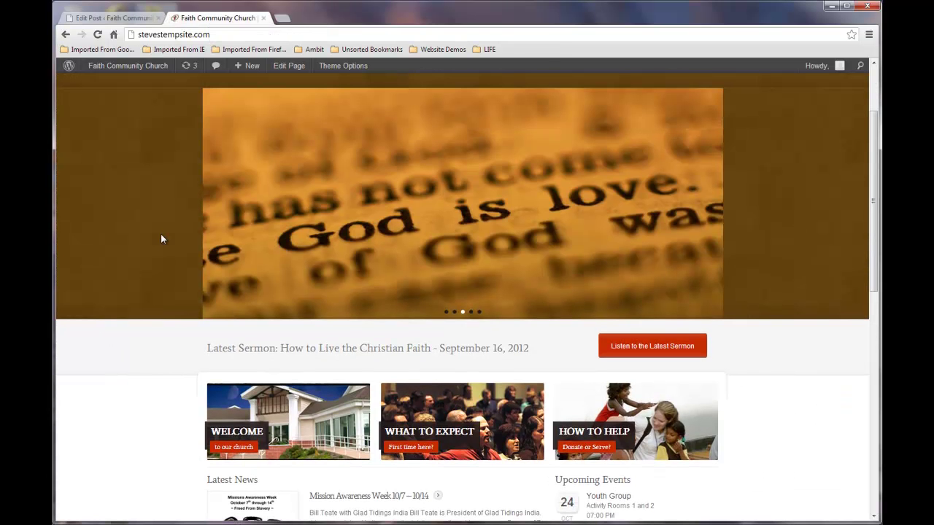
{"action": "left_click", "coordinate": [97, 34]}
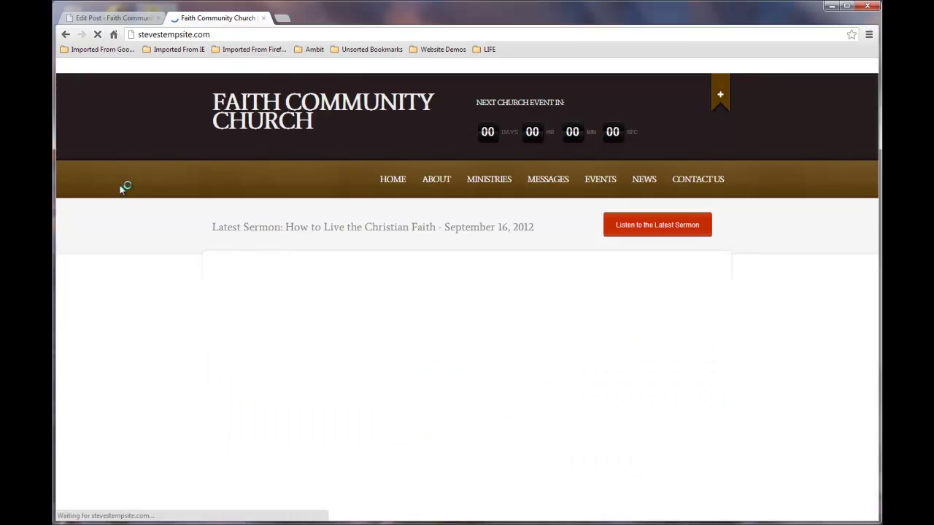
{"action": "scroll", "coordinate": [136, 230], "scroll_direction": "down", "scroll_amount": 6}
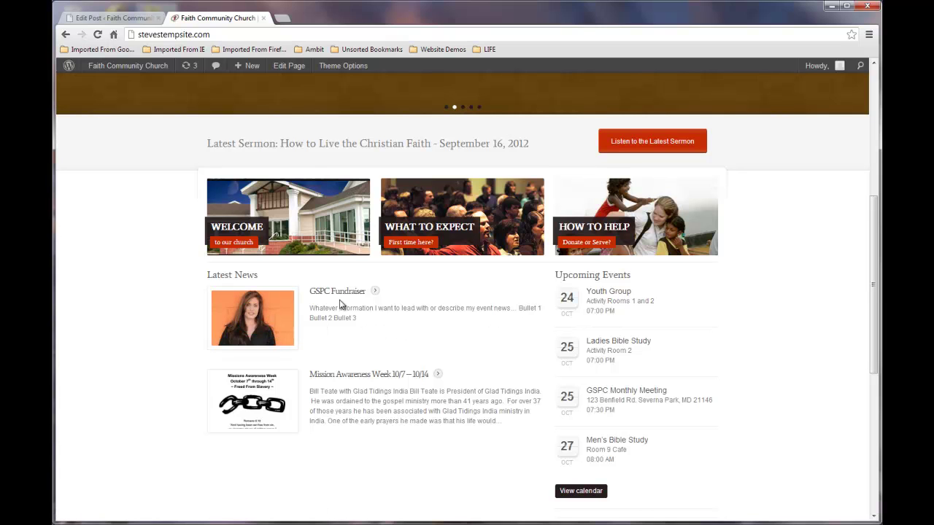
{"action": "left_click", "coordinate": [338, 296]}
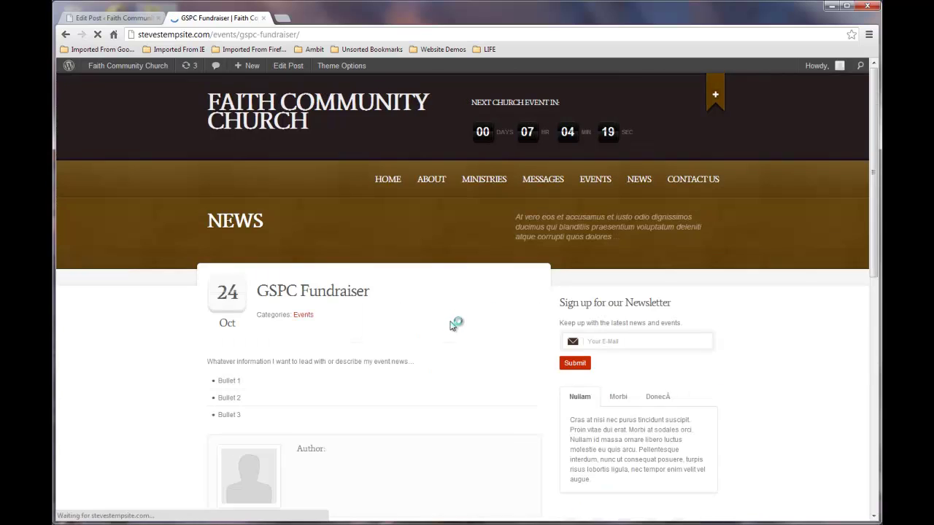
{"action": "scroll", "coordinate": [453, 331], "scroll_direction": "down", "scroll_amount": 2}
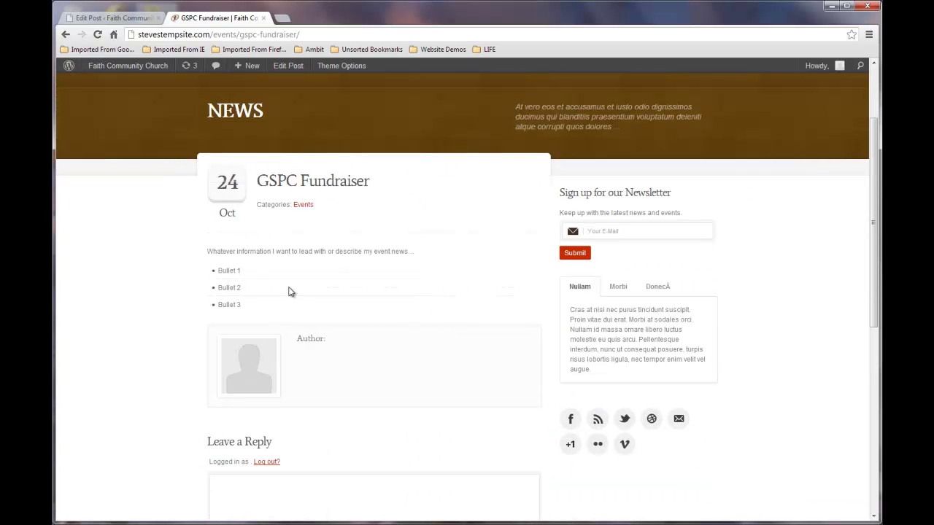
{"action": "scroll", "coordinate": [374, 310], "scroll_direction": "up", "scroll_amount": 2}
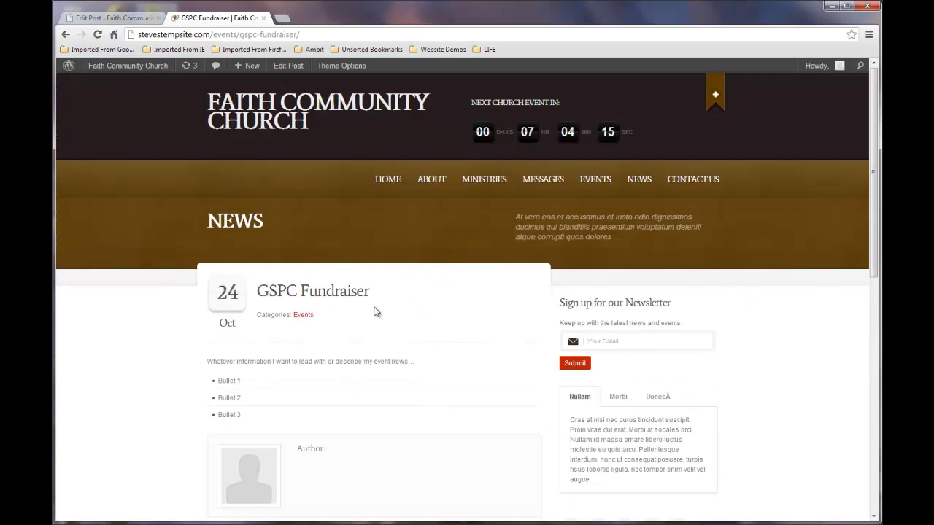
Return to the site administration, add a new page and title it "Important Files".
{"action": "left_click", "coordinate": [94, 15]}
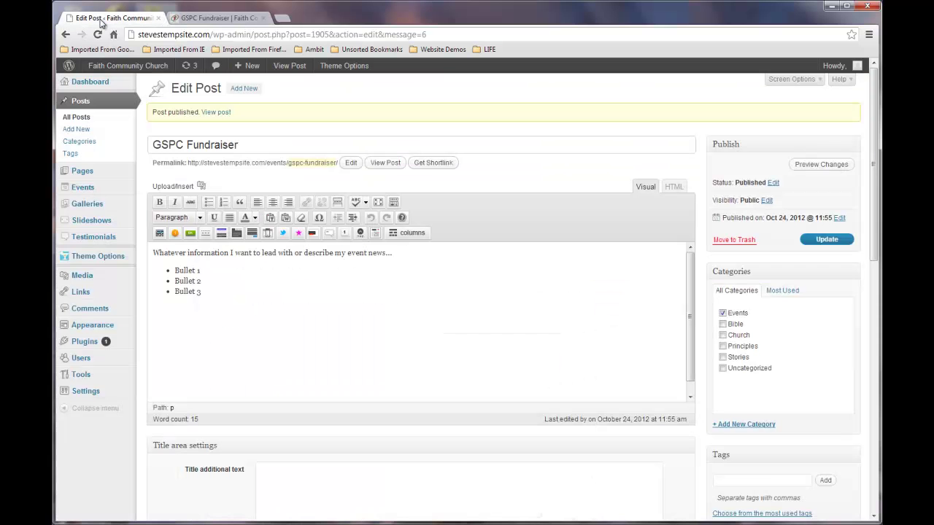
{"action": "left_click", "coordinate": [97, 174]}
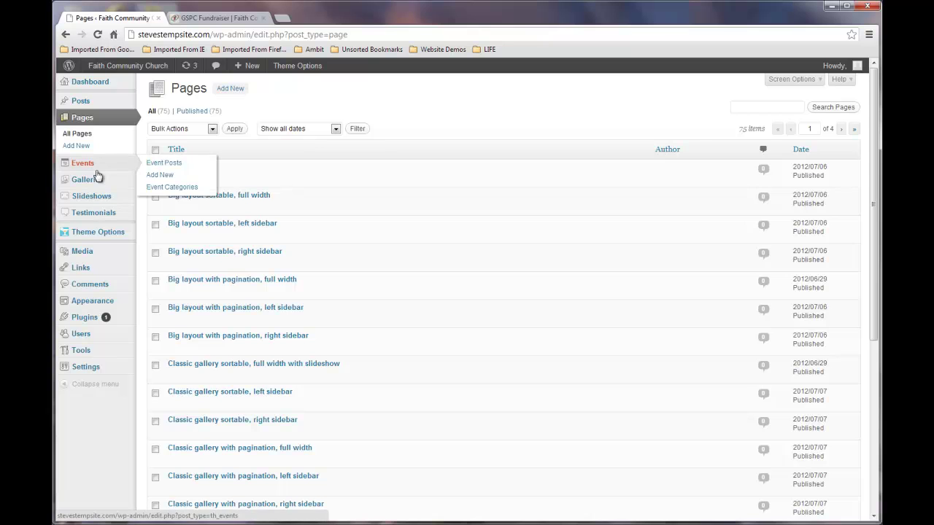
{"action": "left_click", "coordinate": [232, 88]}
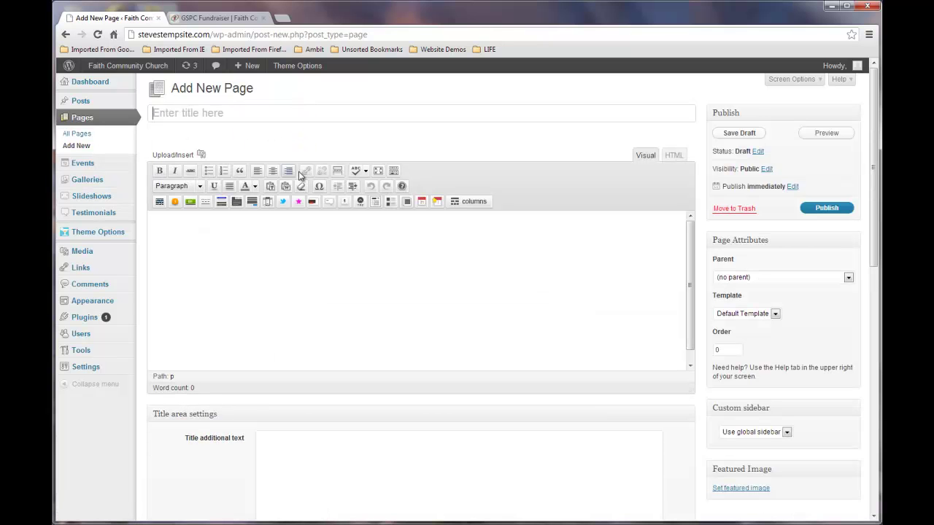
{"action": "left_click", "coordinate": [180, 224]}
{"action": "left_click", "coordinate": [177, 115]}
{"action": "type", "text": "Impore"}
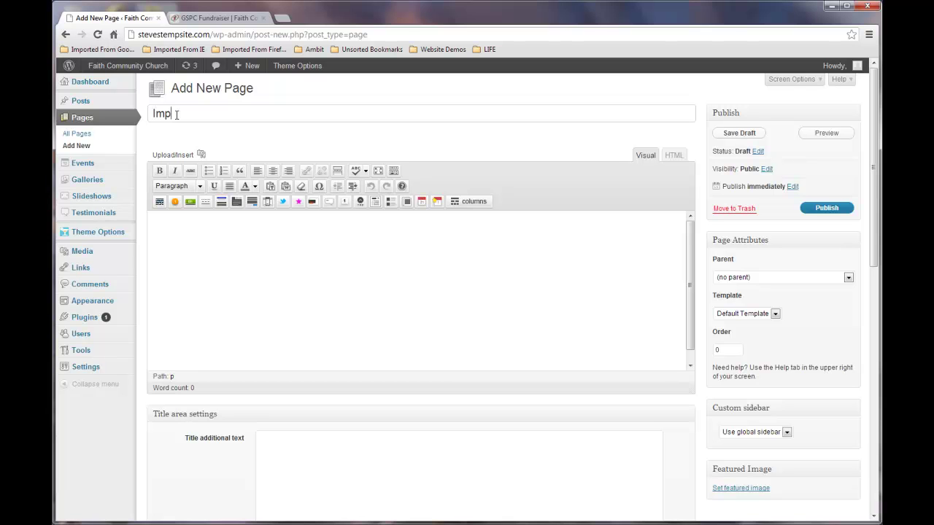
{"action": "key", "text": "BackSpace"}
{"action": "key", "text": "BackSpace"}
{"action": "type", "text": "rtant File"}
{"action": "left_click", "coordinate": [187, 229]}
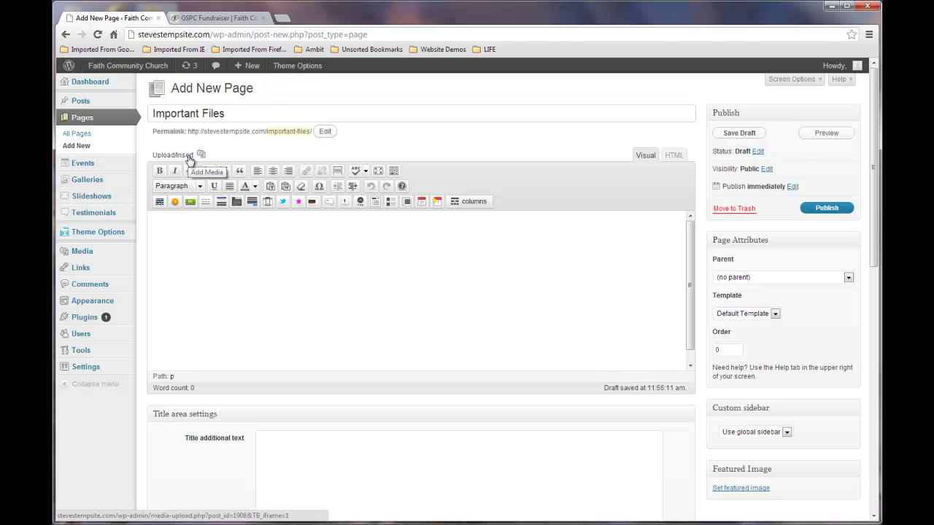
{"action": "key", "text": "shift+Tab"}
{"action": "left_click_drag", "start_coordinate": [188, 156], "coordinate": [236, 272]}
{"action": "left_click", "coordinate": [182, 221]}
{"action": "left_click_drag", "start_coordinate": [203, 222], "coordinate": [142, 229]}
{"action": "key", "text": "Delete"}
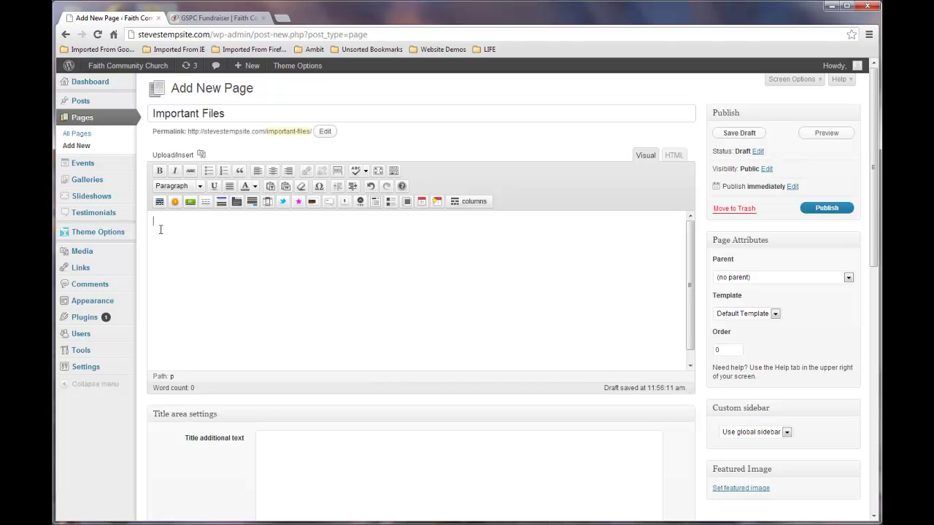
Start adding a media file from the computer to the page and browse to the Clients folder on drive C.
{"action": "left_click", "coordinate": [202, 157]}
{"action": "left_click", "coordinate": [201, 156]}
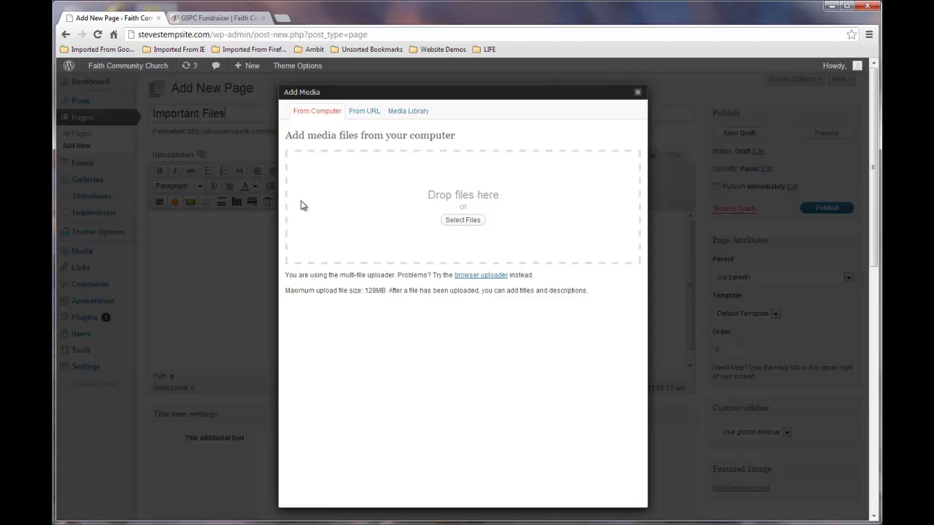
{"action": "left_click", "coordinate": [462, 220]}
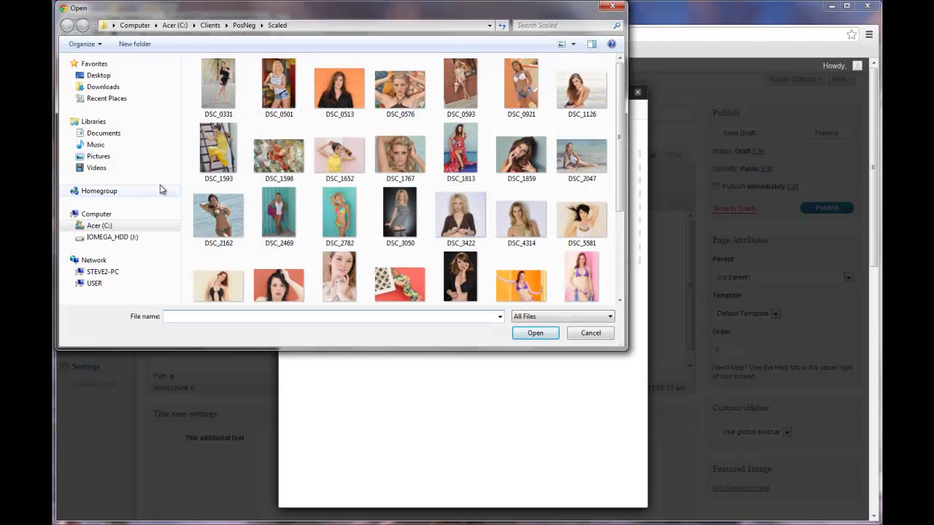
{"action": "left_click", "coordinate": [98, 226]}
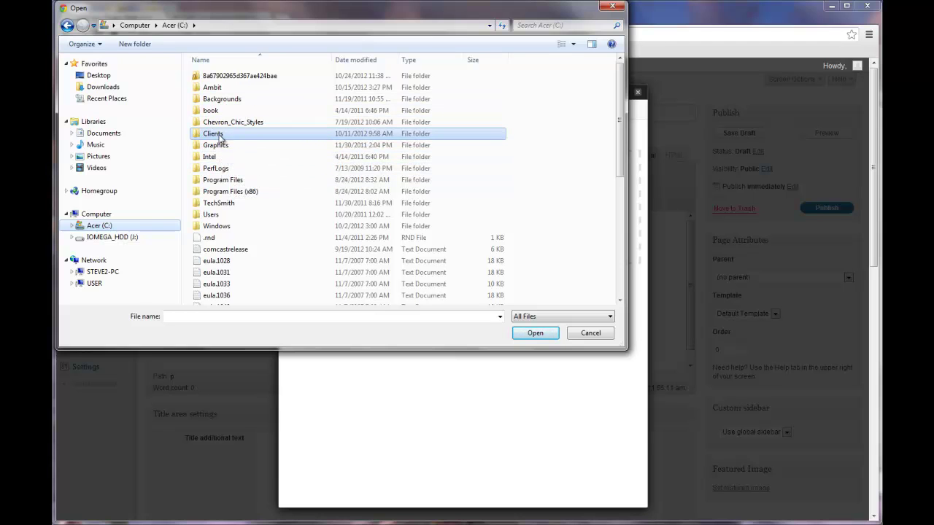
{"action": "double_click", "coordinate": [218, 134]}
{"action": "scroll", "coordinate": [227, 181], "scroll_direction": "down", "scroll_amount": 1}
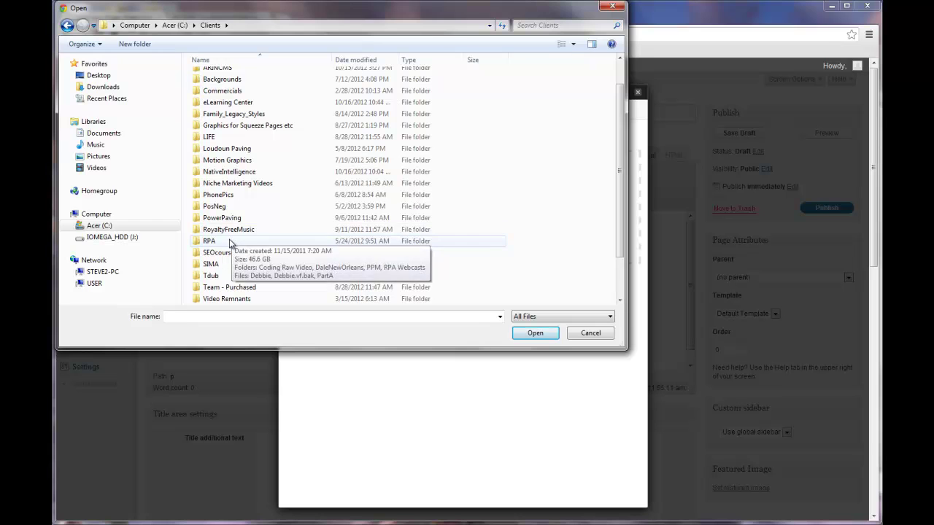
{"action": "double_click", "coordinate": [229, 241]}
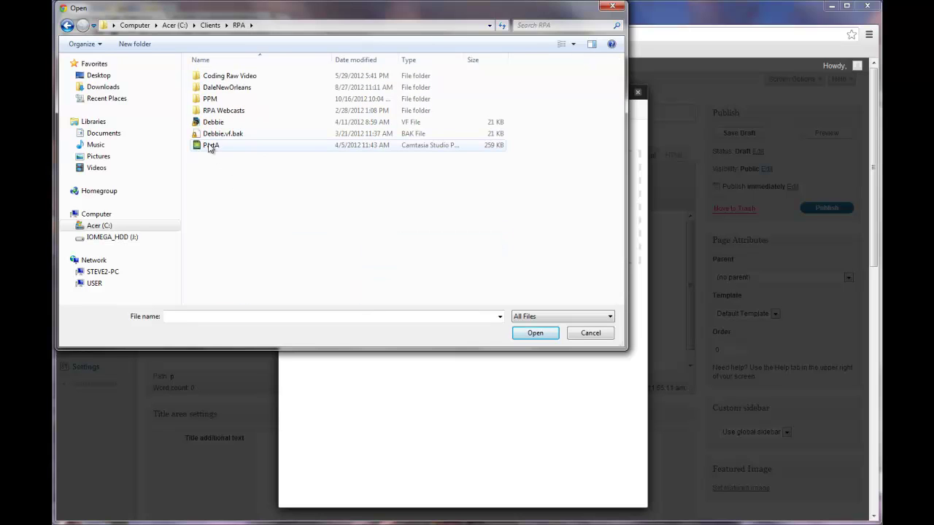
{"action": "double_click", "coordinate": [218, 102]}
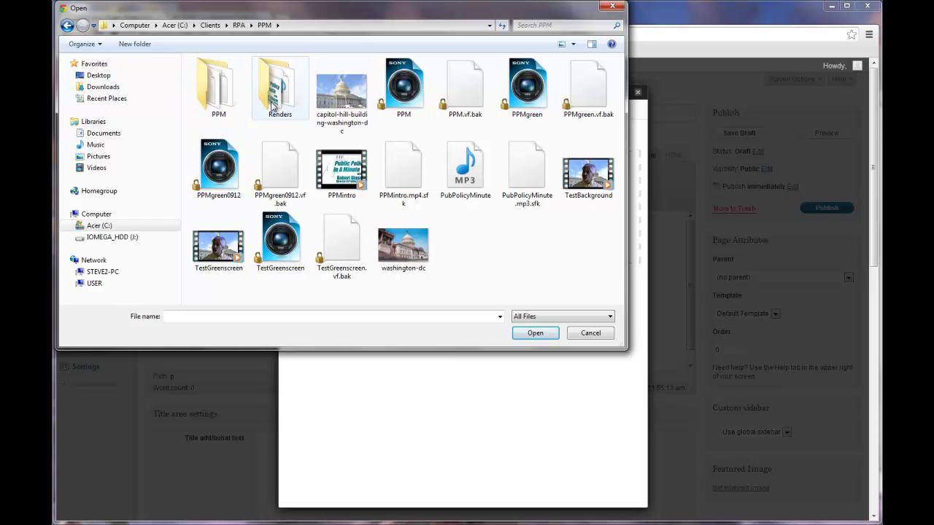
{"action": "double_click", "coordinate": [213, 106]}
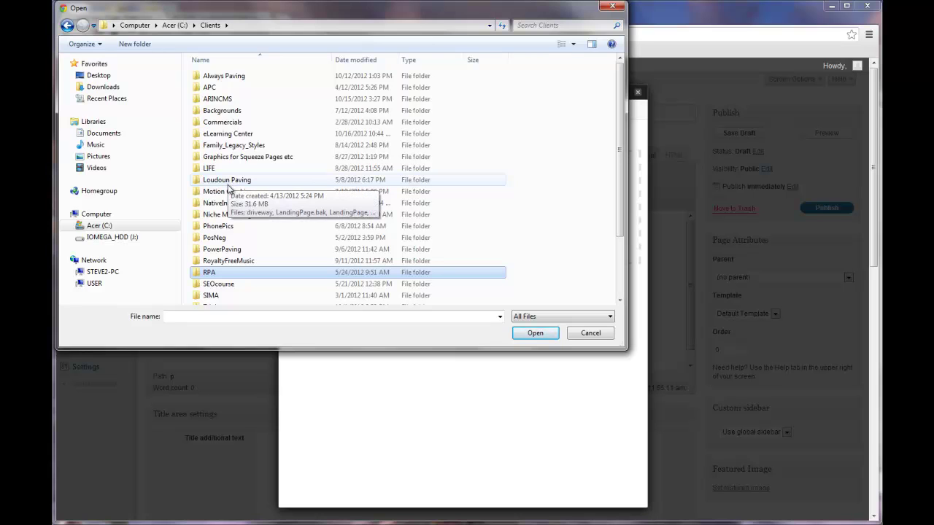
Upload the PDF "Google Adwords _ BillingThru52912" from the PowerPaving folder.
{"action": "double_click", "coordinate": [240, 250]}
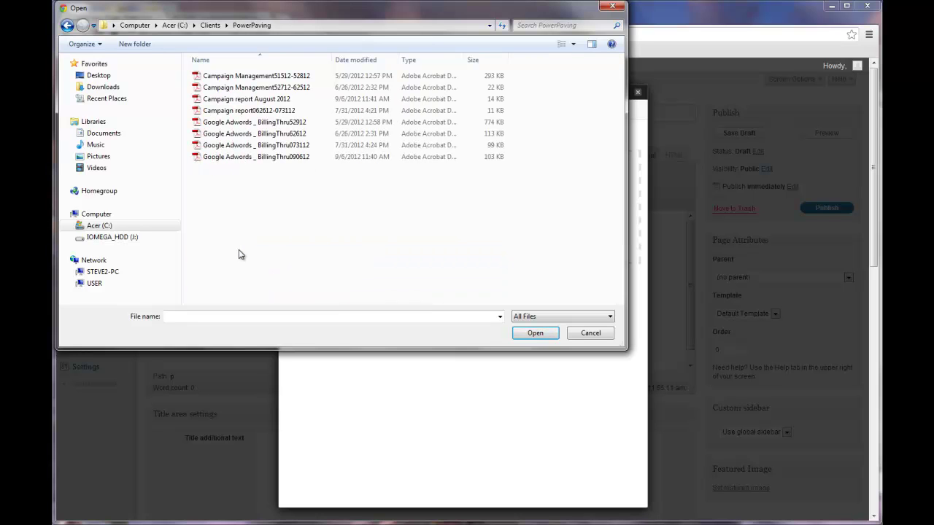
{"action": "left_click", "coordinate": [247, 125]}
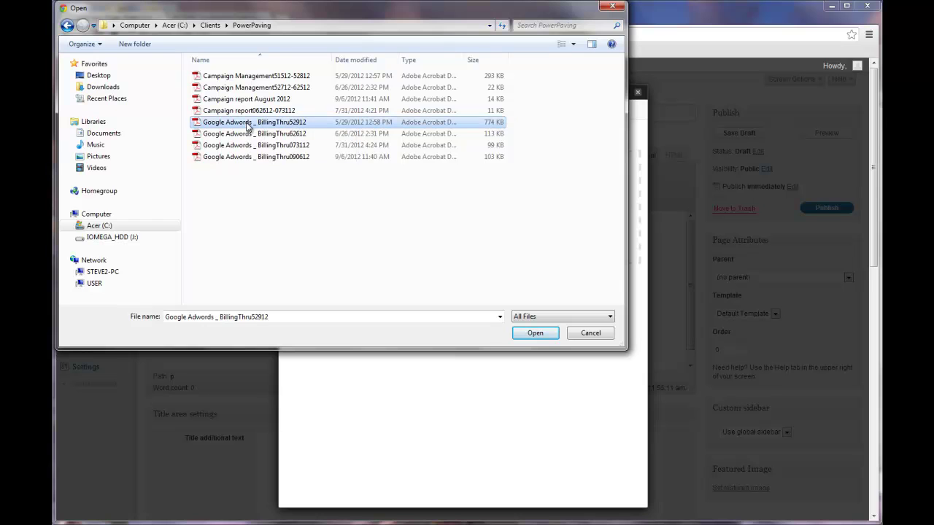
{"action": "left_click", "coordinate": [536, 333]}
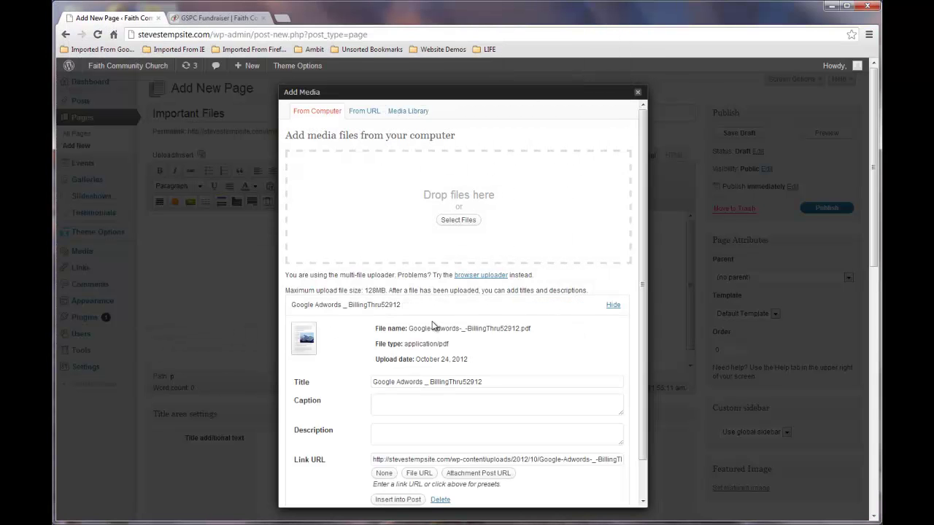
Copy the uploaded PDF's full link URL and insert the file into the page as a link.
{"action": "scroll", "coordinate": [431, 326], "scroll_direction": "down", "scroll_amount": 3}
{"action": "scroll", "coordinate": [431, 326], "scroll_direction": "down", "scroll_amount": 1}
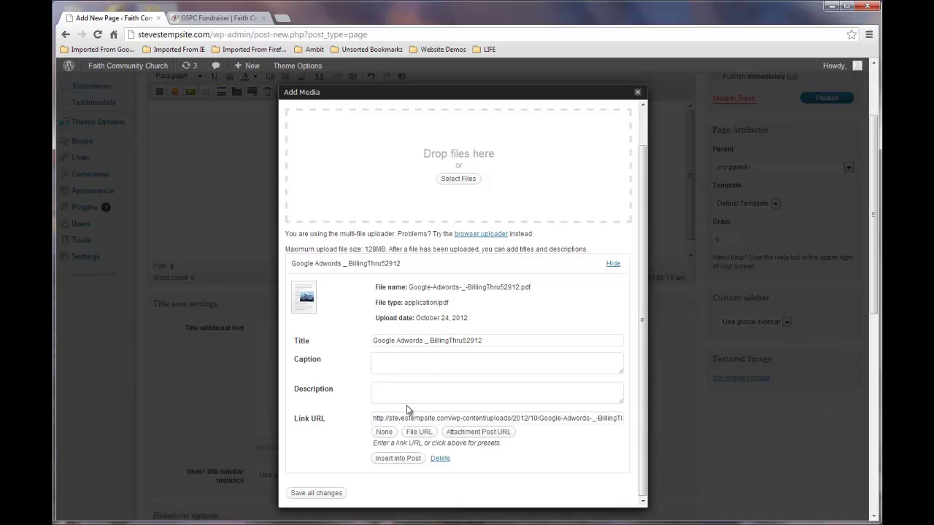
{"action": "left_click_drag", "start_coordinate": [372, 418], "coordinate": [652, 416]}
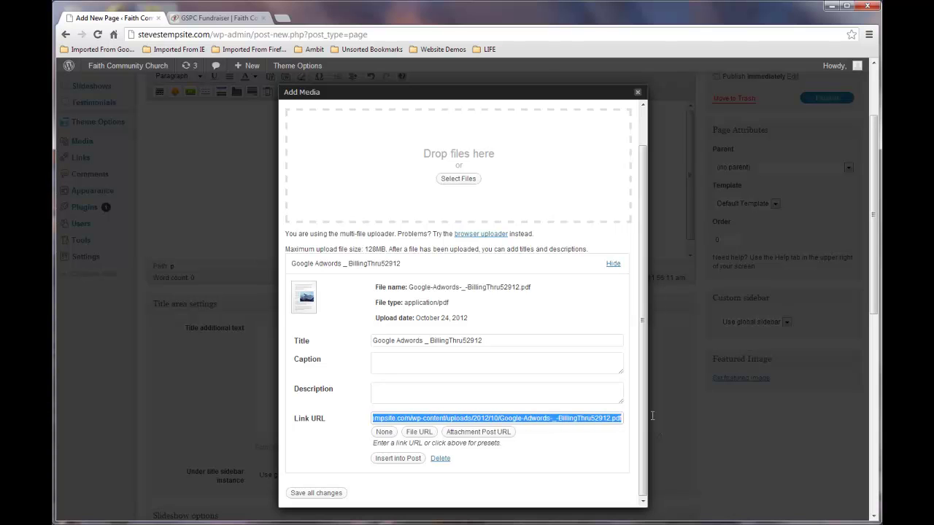
{"action": "right_click", "coordinate": [599, 415]}
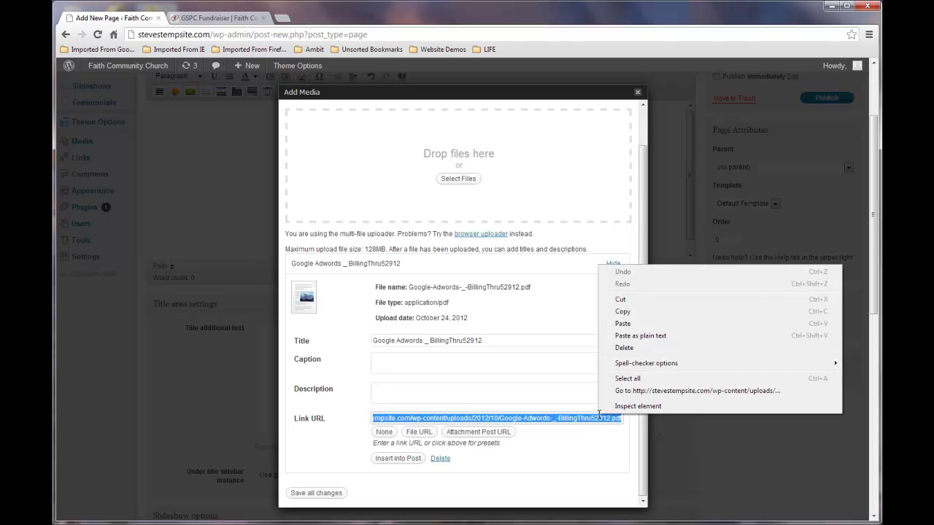
{"action": "left_click", "coordinate": [630, 313]}
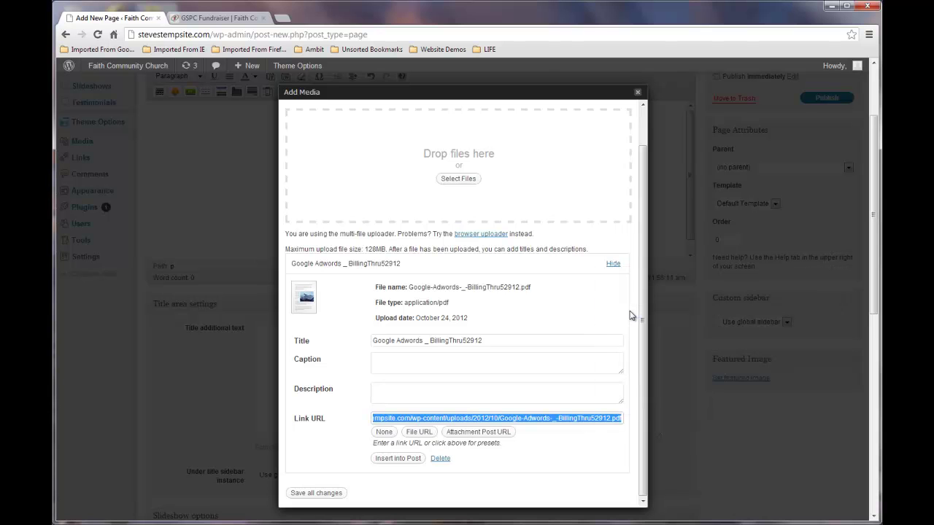
{"action": "left_click", "coordinate": [398, 458]}
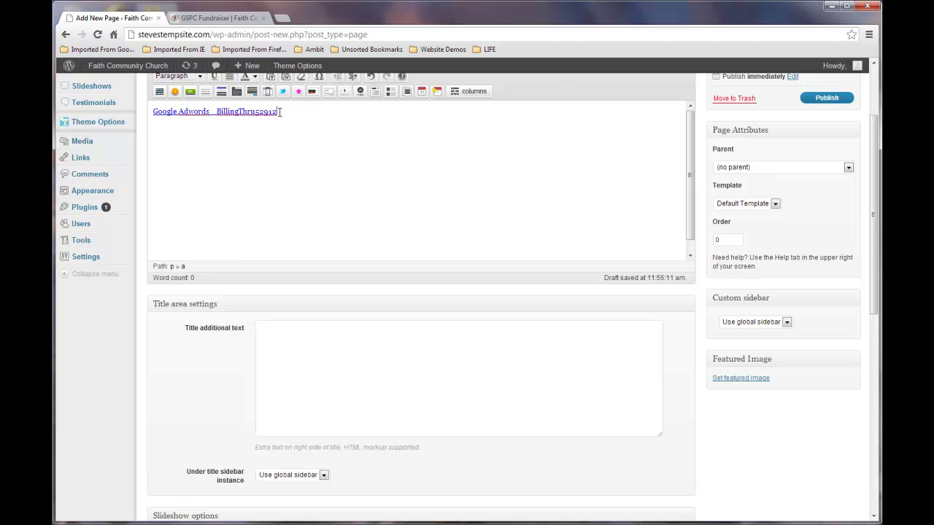
Write "Here is the link to my file or pdf" below the PDF link and format it as orange Heading 2 text.
{"action": "scroll", "coordinate": [388, 144], "scroll_direction": "up", "scroll_amount": 3}
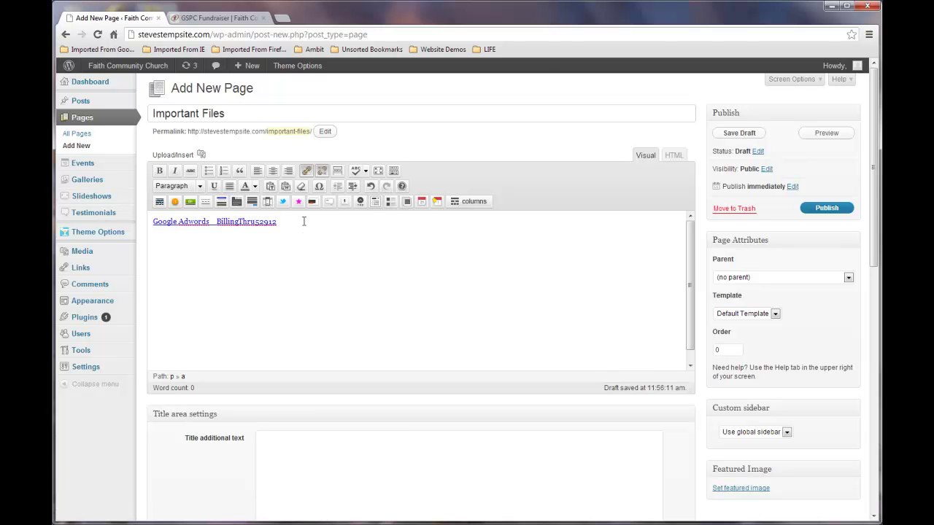
{"action": "key", "text": "Return"}
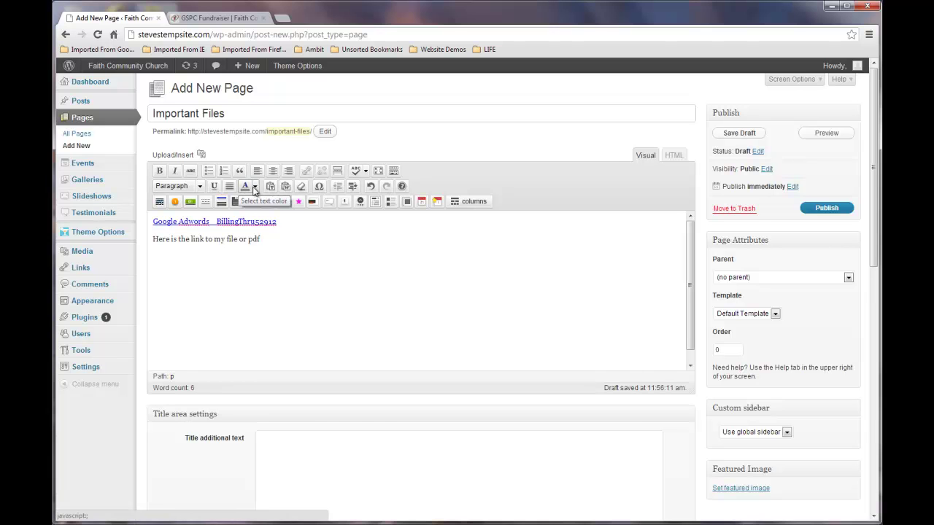
{"action": "left_click_drag", "start_coordinate": [261, 240], "coordinate": [154, 241]}
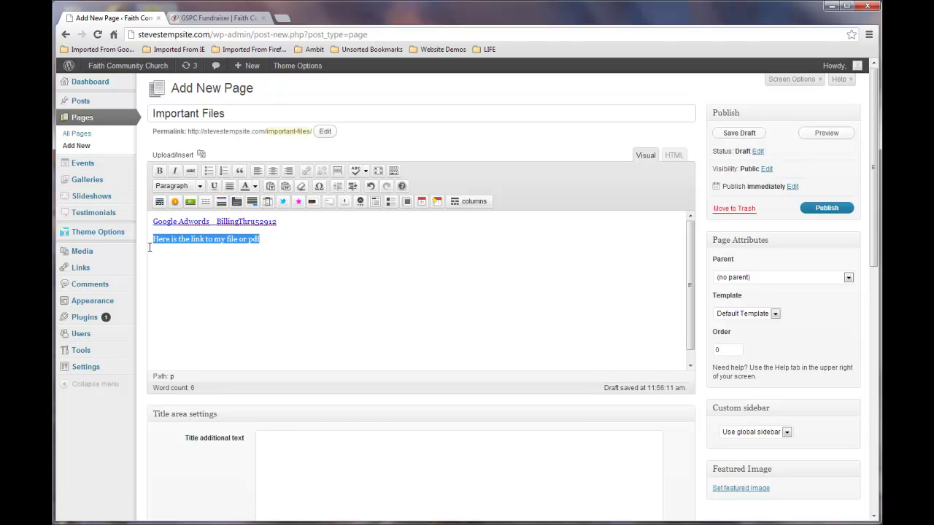
{"action": "left_click", "coordinate": [254, 187]}
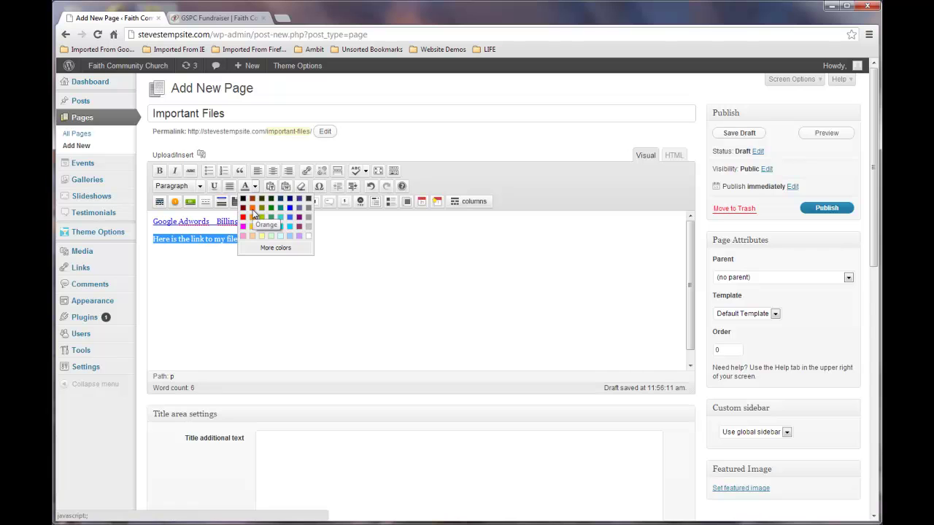
{"action": "left_click", "coordinate": [261, 226]}
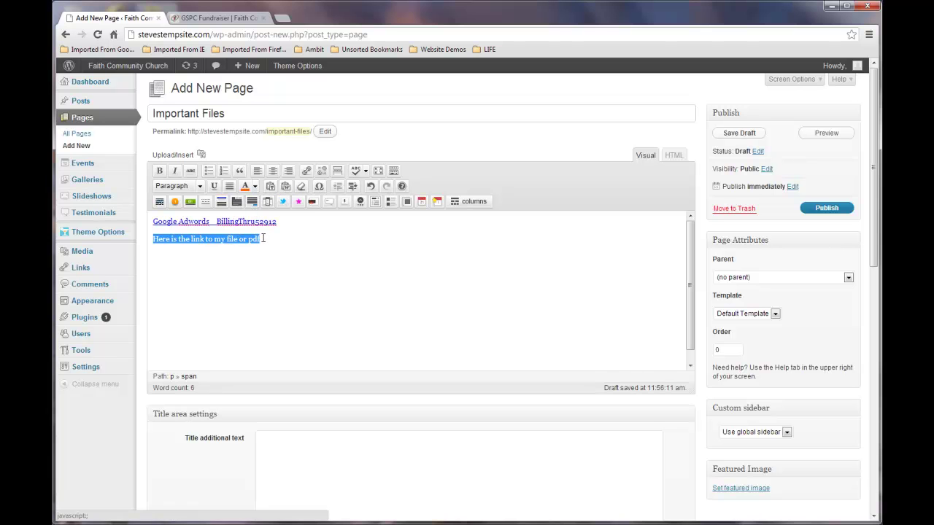
{"action": "left_click", "coordinate": [200, 187]}
{"action": "left_click", "coordinate": [193, 264]}
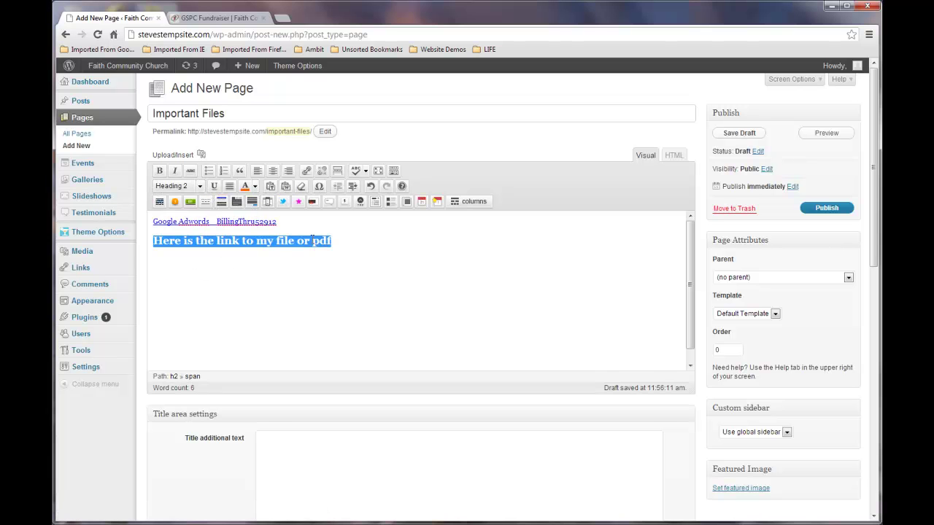
Link the orange heading to the copied PDF URL and publish the Important Files page.
{"action": "left_click", "coordinate": [306, 171]}
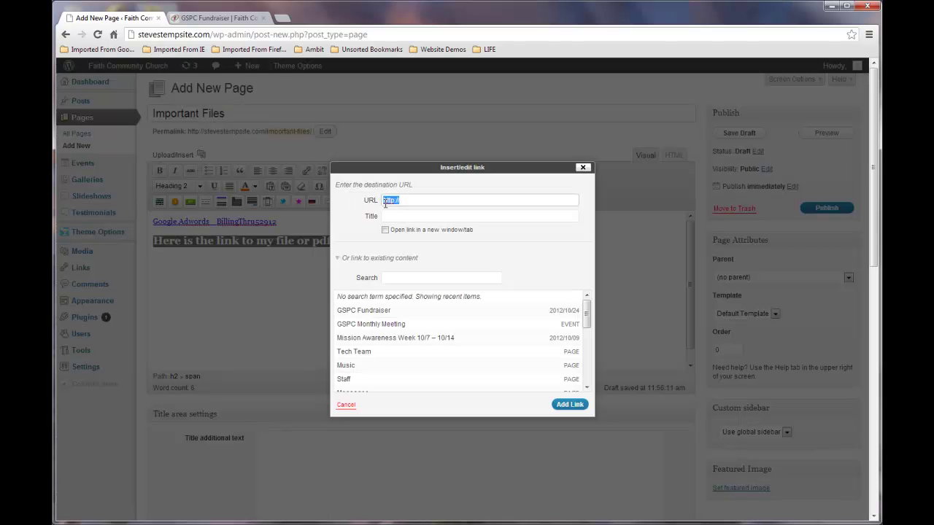
{"action": "key", "text": "ctrl+v"}
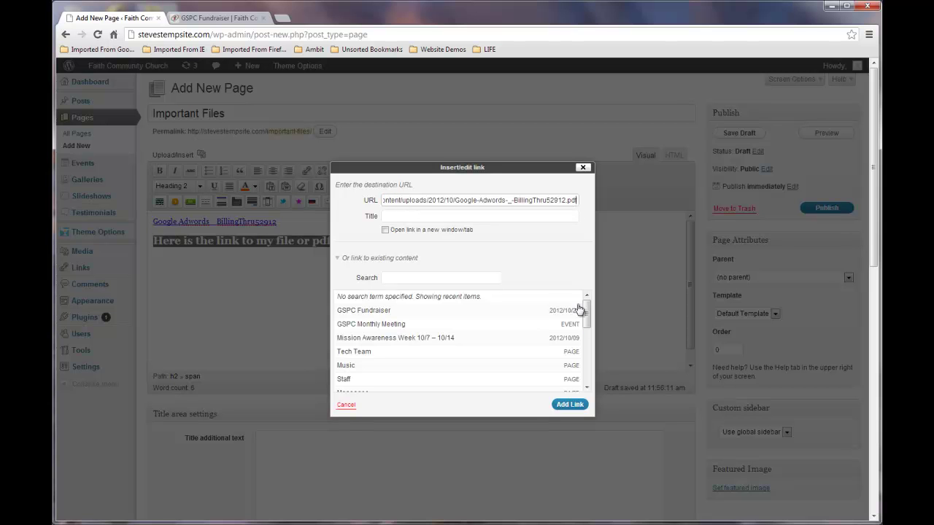
{"action": "left_click", "coordinate": [575, 405]}
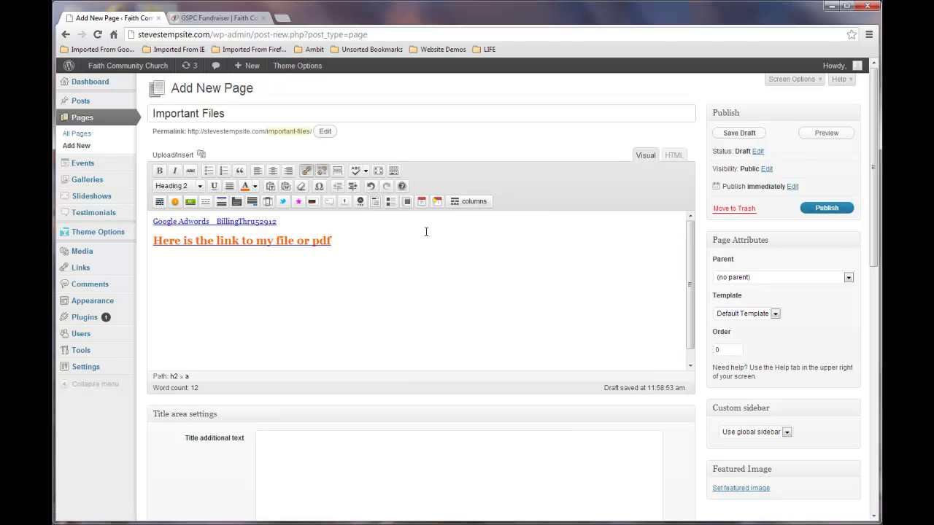
{"action": "left_click", "coordinate": [827, 209]}
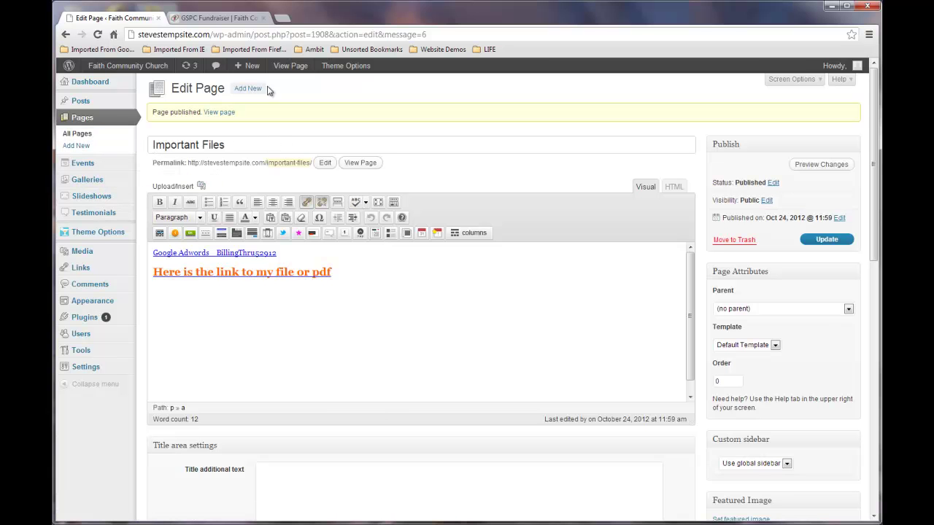
Switch to the public site, reload it and examine the navigation entries, including those under About.
{"action": "left_click", "coordinate": [221, 18]}
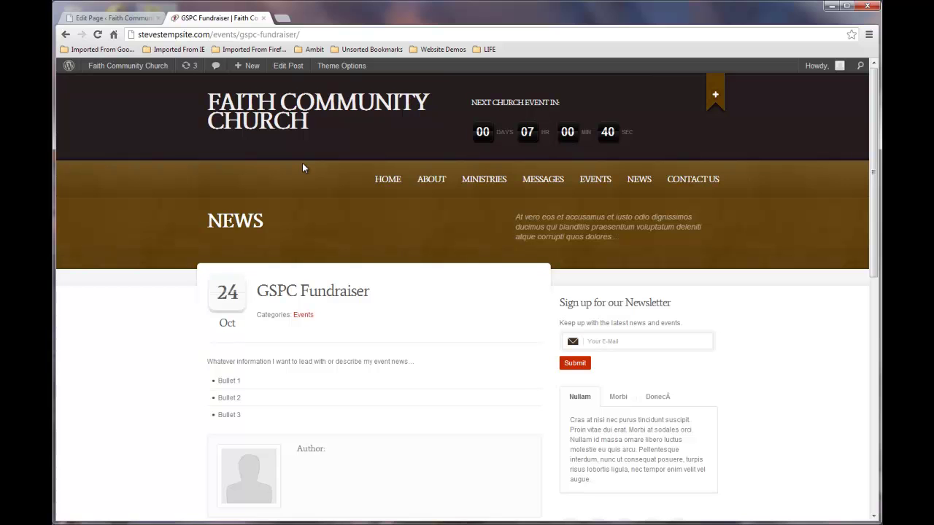
{"action": "left_click", "coordinate": [97, 34]}
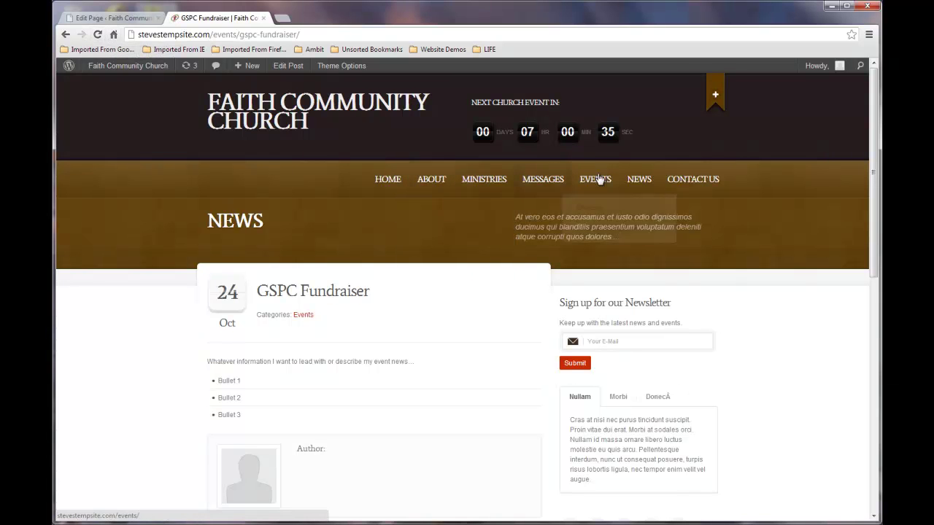
{"action": "mouse_move", "coordinate": [429, 186]}
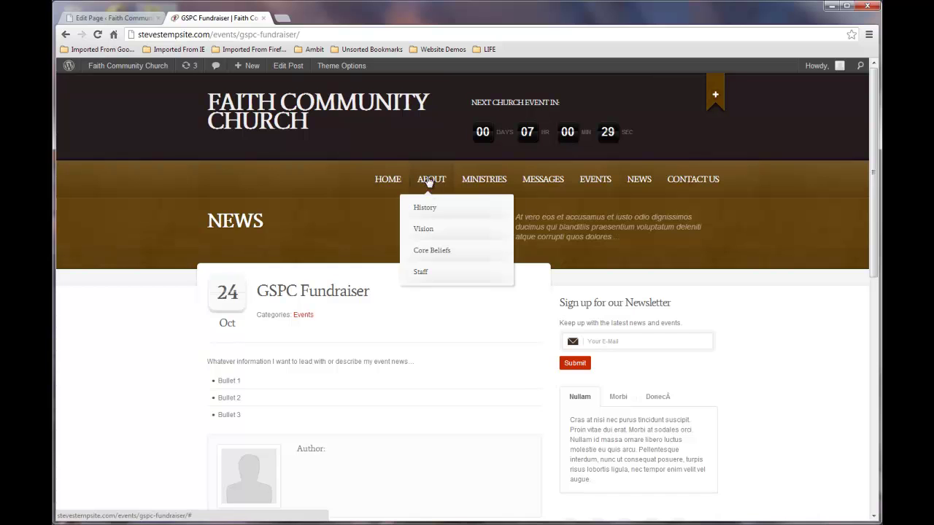
Return to the site administration and open the navigation menu management screen.
{"action": "left_click", "coordinate": [87, 20]}
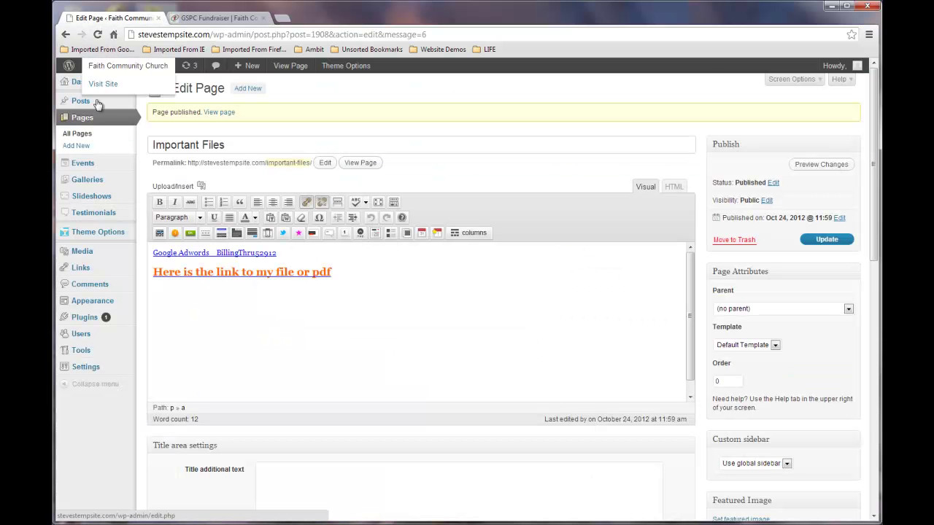
{"action": "mouse_move", "coordinate": [111, 304]}
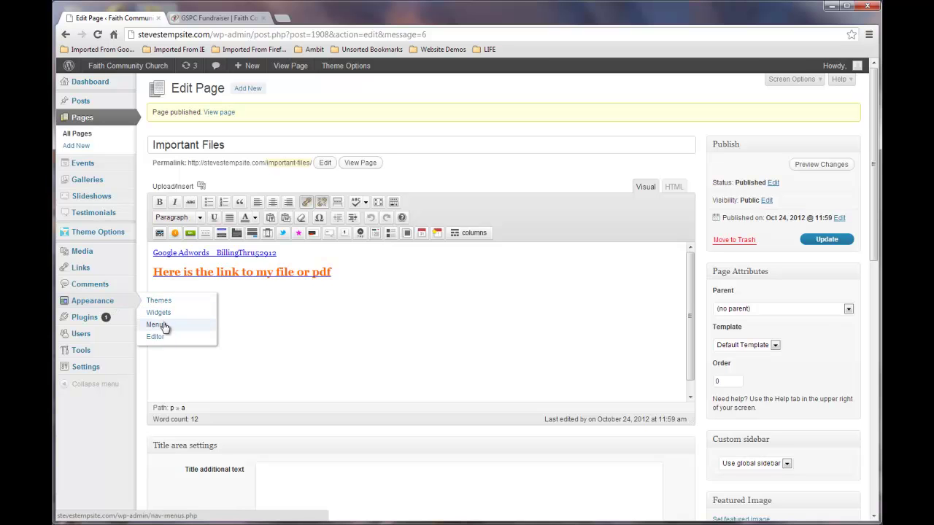
{"action": "left_click", "coordinate": [156, 325]}
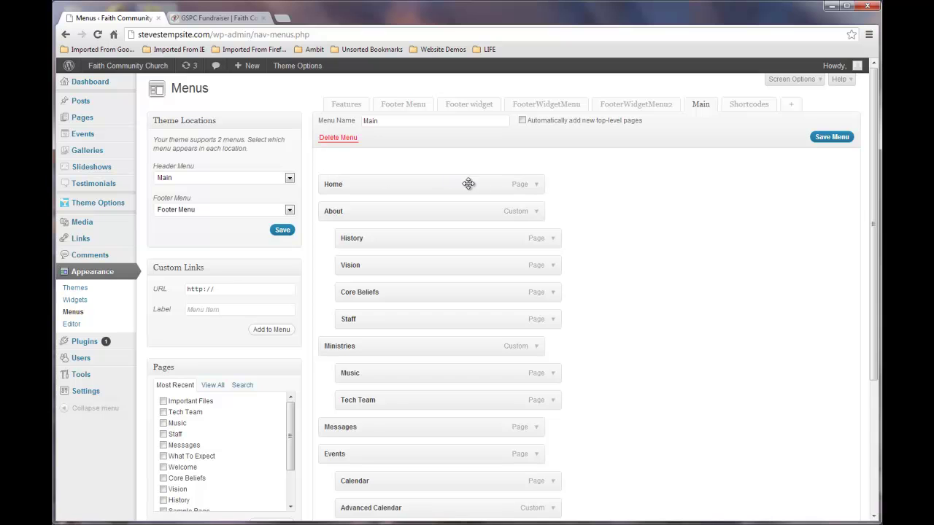
Add the Important Files page as an item in the Main menu.
{"action": "scroll", "coordinate": [291, 446], "scroll_direction": "down", "scroll_amount": 3}
{"action": "left_click_drag", "start_coordinate": [290, 471], "coordinate": [290, 446]}
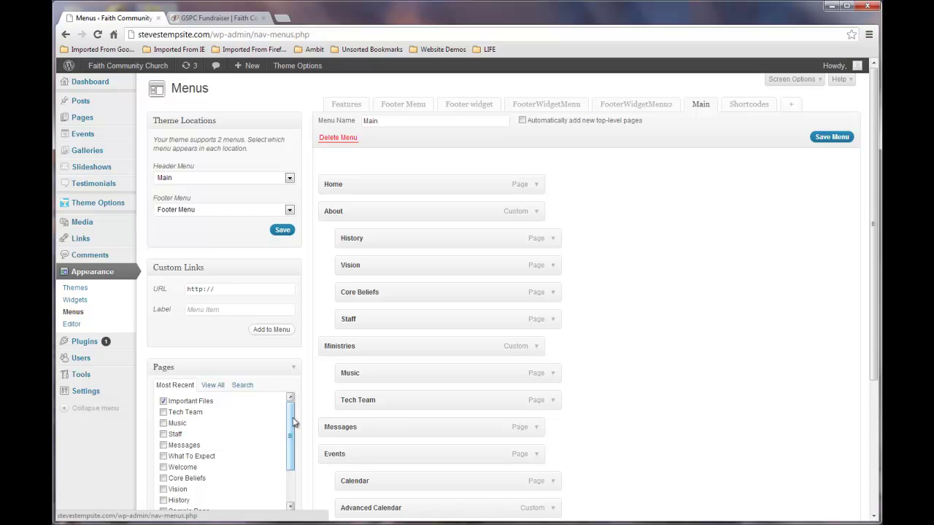
{"action": "left_click_drag", "start_coordinate": [874, 339], "coordinate": [874, 388]}
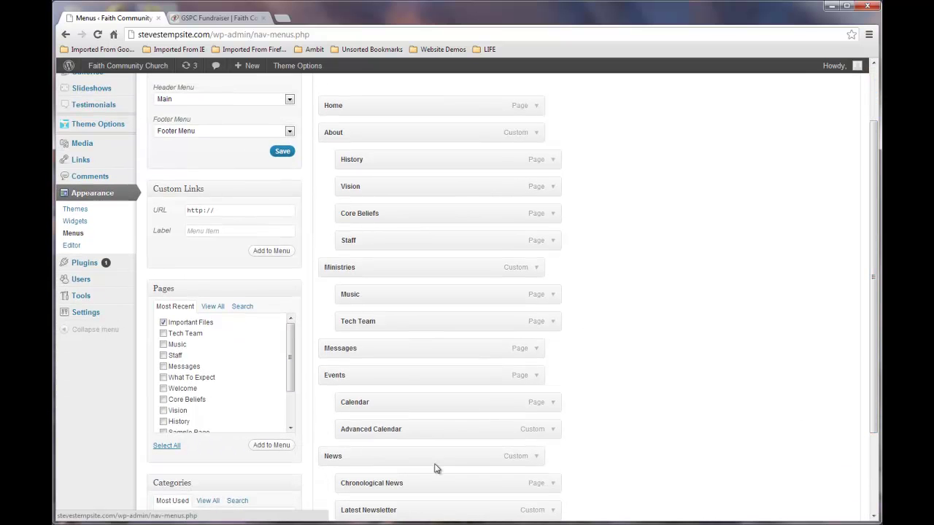
{"action": "left_click", "coordinate": [278, 448]}
{"action": "scroll", "coordinate": [399, 456], "scroll_direction": "down", "scroll_amount": 3}
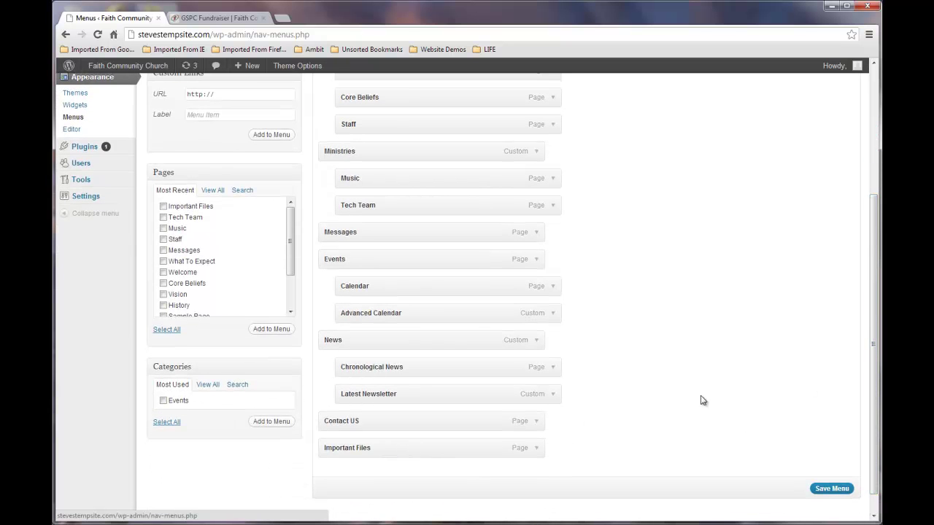
{"action": "left_click_drag", "start_coordinate": [881, 384], "coordinate": [881, 351]}
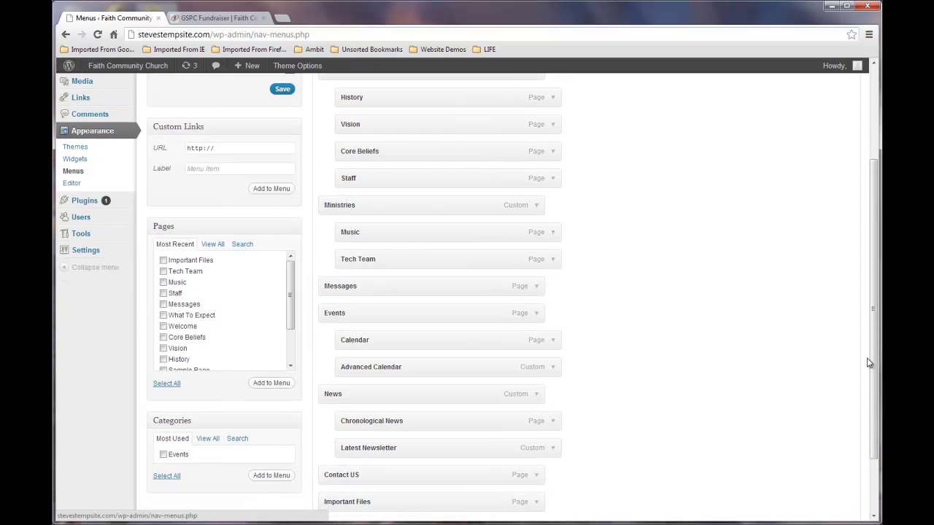
Move Important Files below Staff as a sub-item of About and save the menu.
{"action": "left_click_drag", "start_coordinate": [354, 504], "coordinate": [379, 203]}
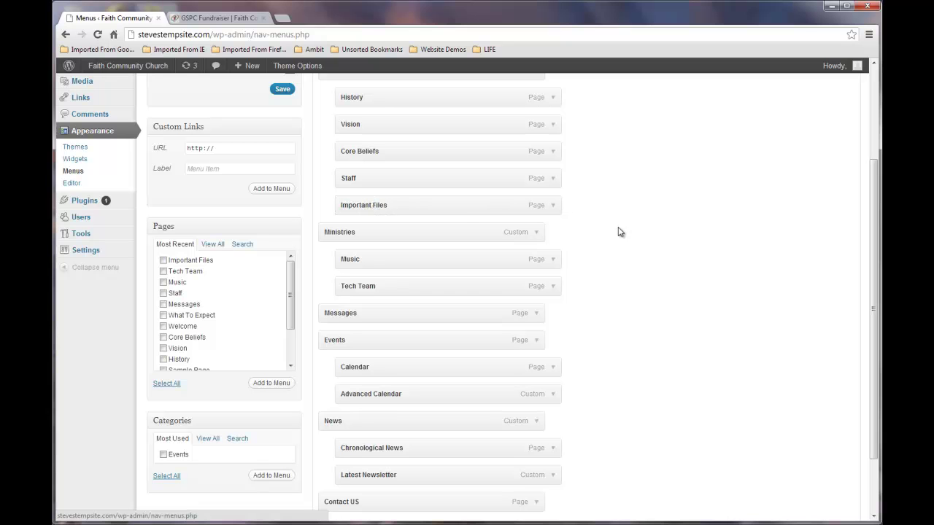
{"action": "left_click_drag", "start_coordinate": [874, 342], "coordinate": [873, 416]}
{"action": "left_click", "coordinate": [832, 464]}
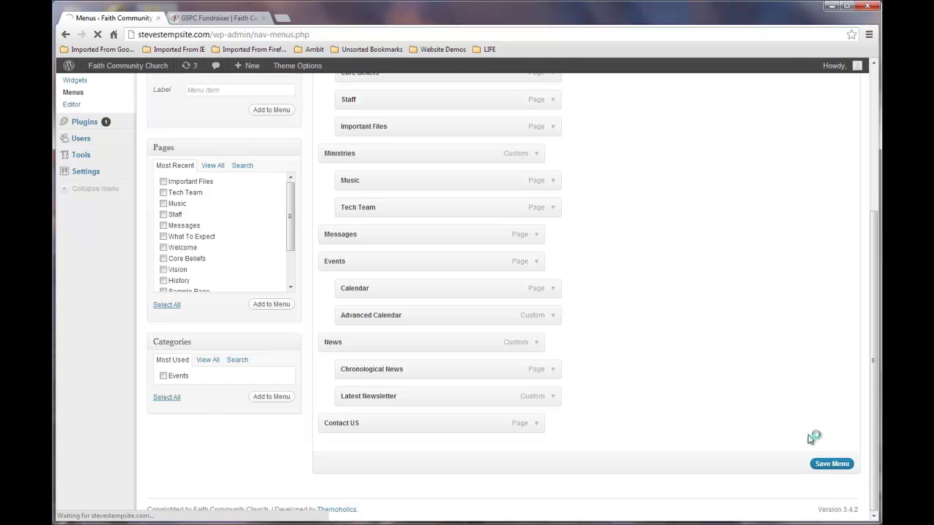
Reload the public site, open Important Files from the About entries and follow the orange heading's link to the PDF.
{"action": "left_click", "coordinate": [226, 17]}
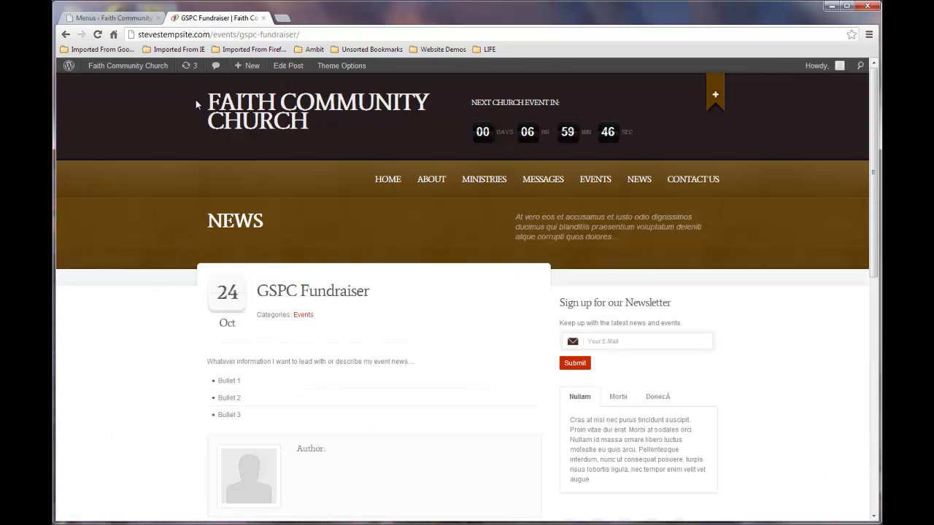
{"action": "left_click", "coordinate": [97, 35]}
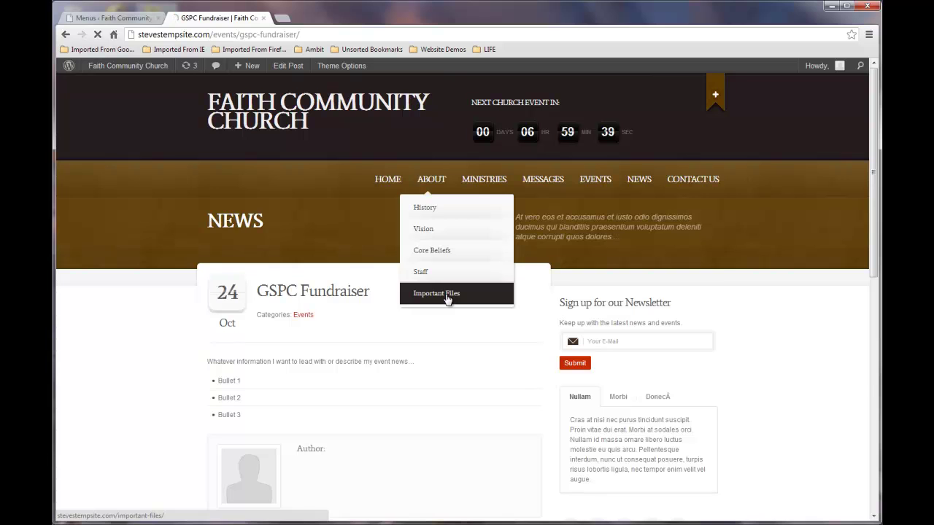
{"action": "left_click", "coordinate": [447, 295]}
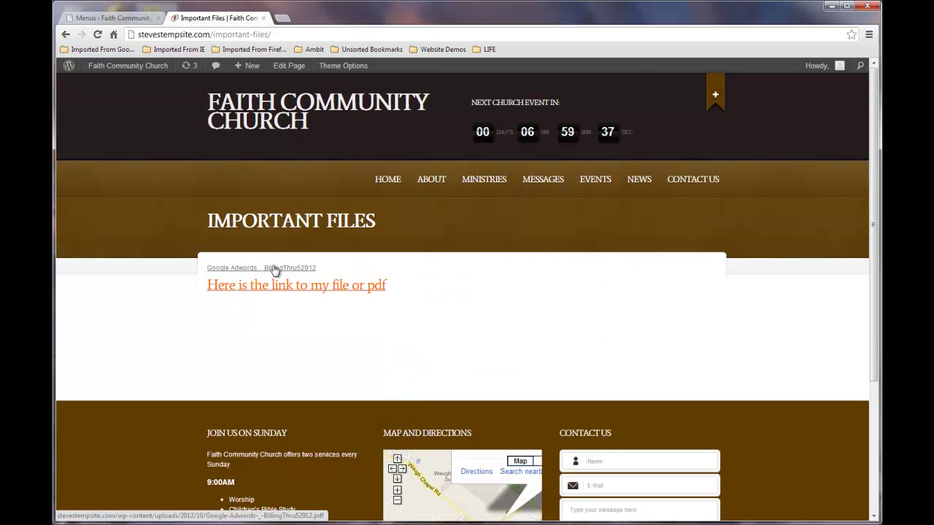
{"action": "left_click", "coordinate": [330, 293]}
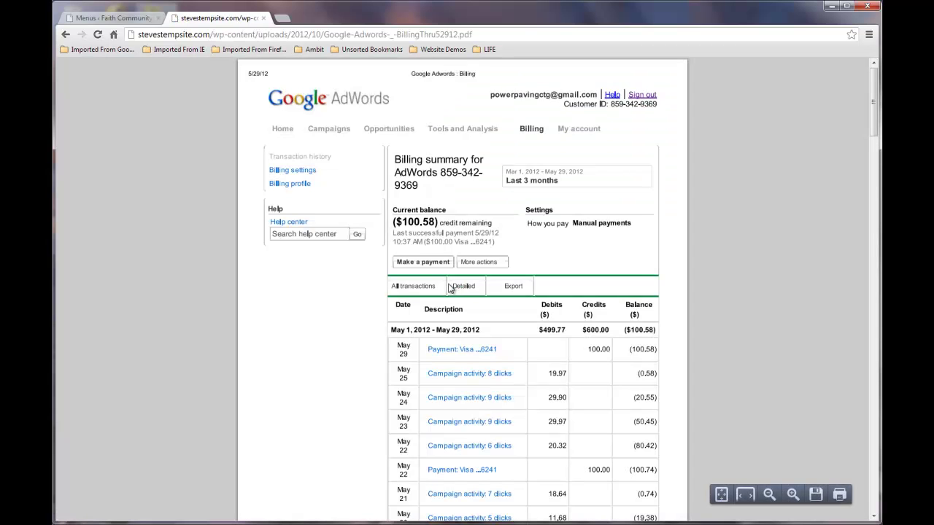